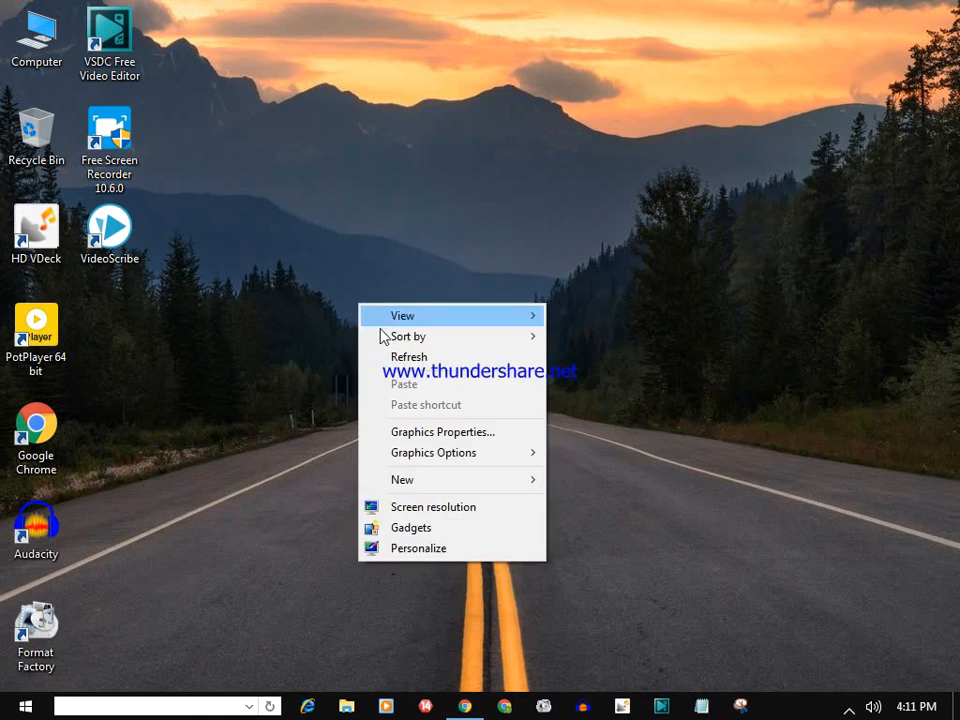
Step: Refresh the desktop, switch to Google Chrome and open canva.com
click(392, 358)
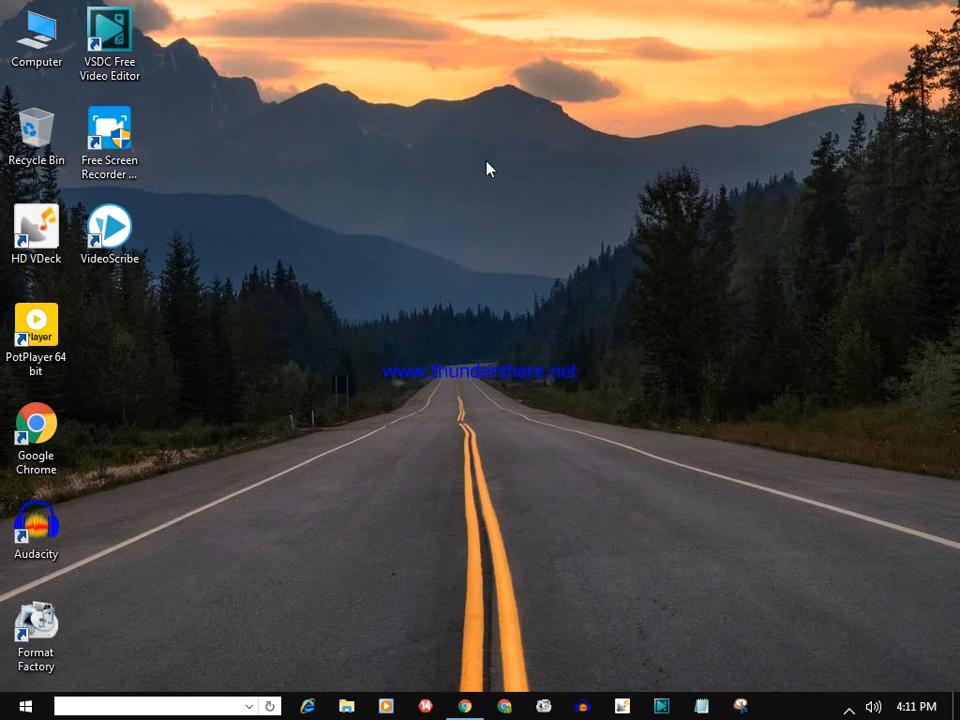
click(467, 709)
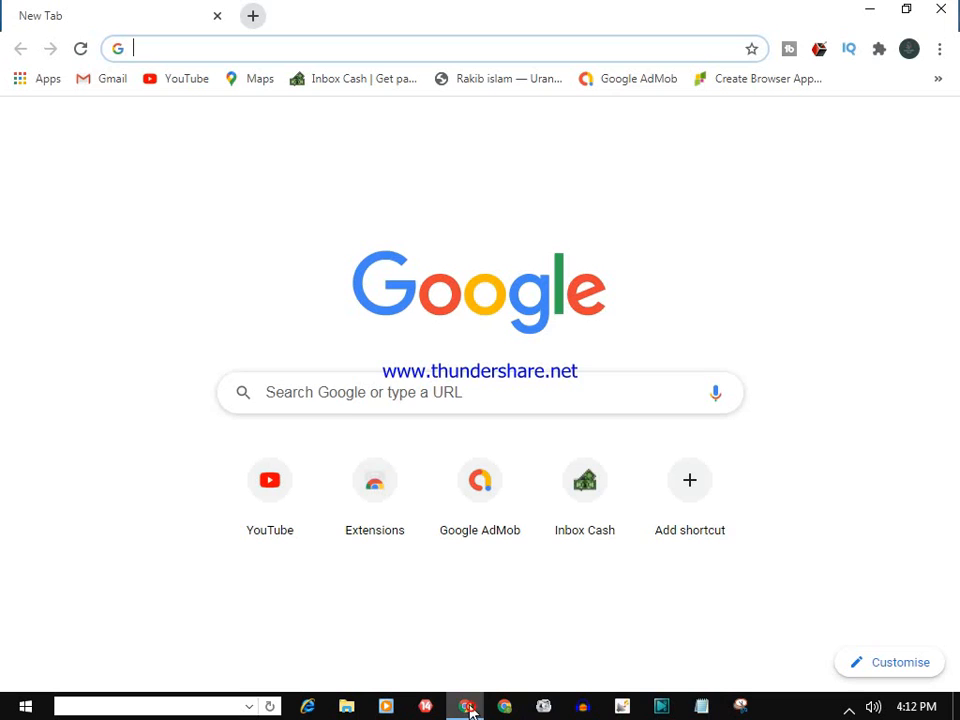
click(213, 45)
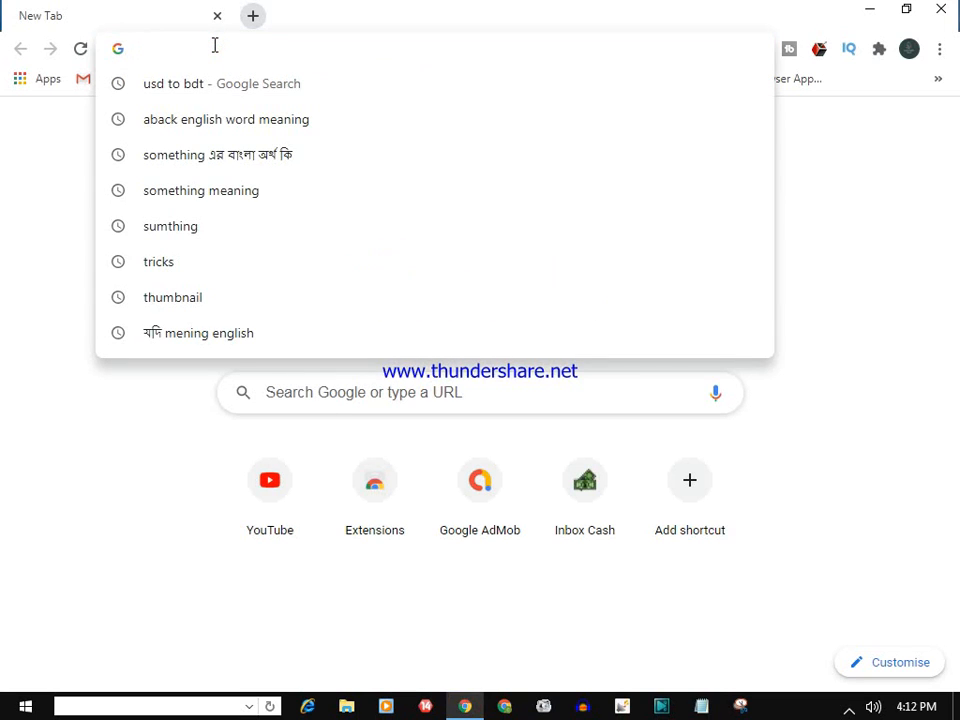
text(c)
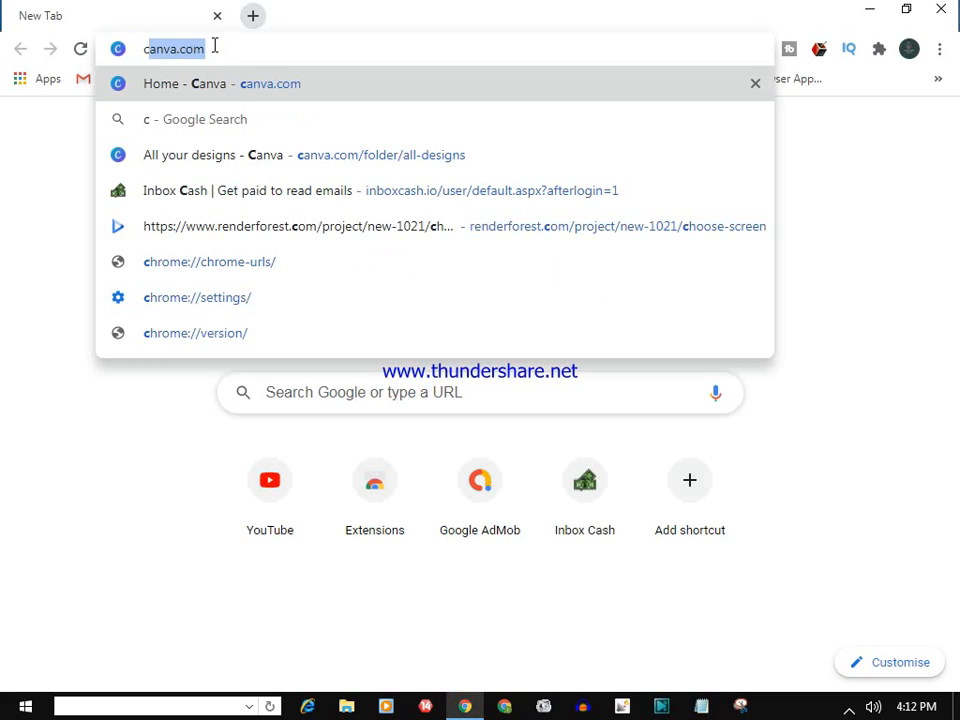
click(234, 90)
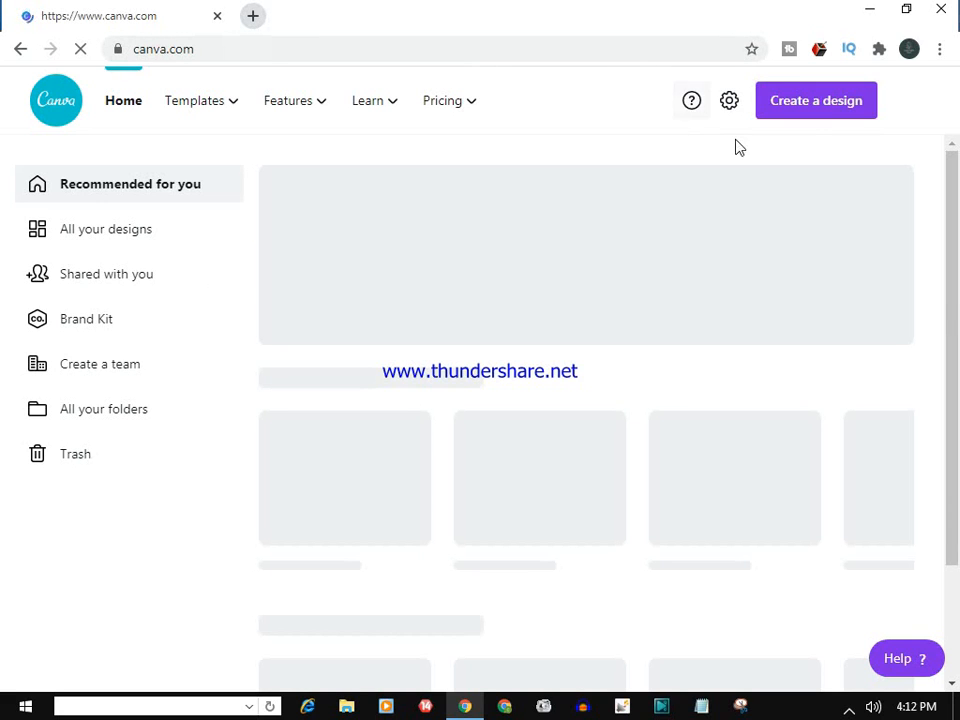
Step: Sign out of the current Canva account and dismiss the Google sign-in prompt on the login page
click(916, 108)
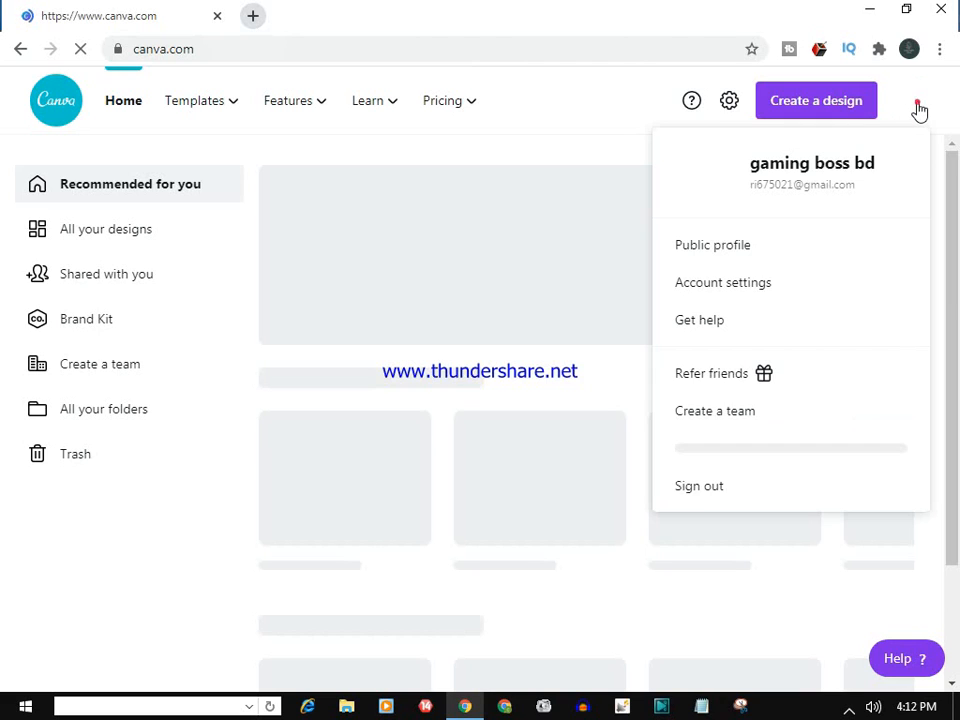
click(722, 448)
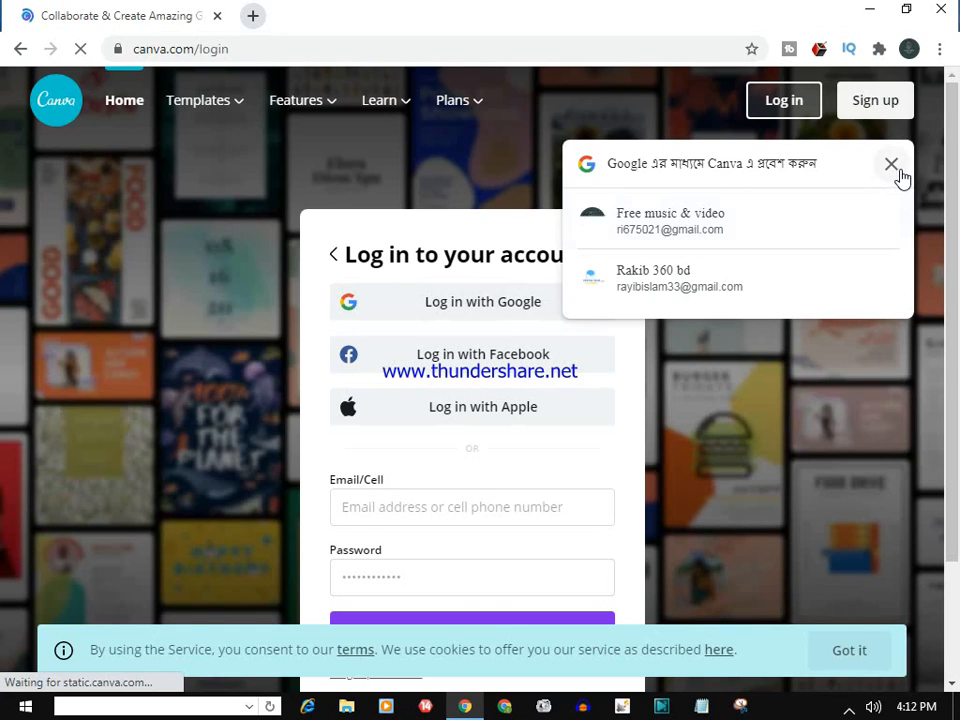
click(890, 165)
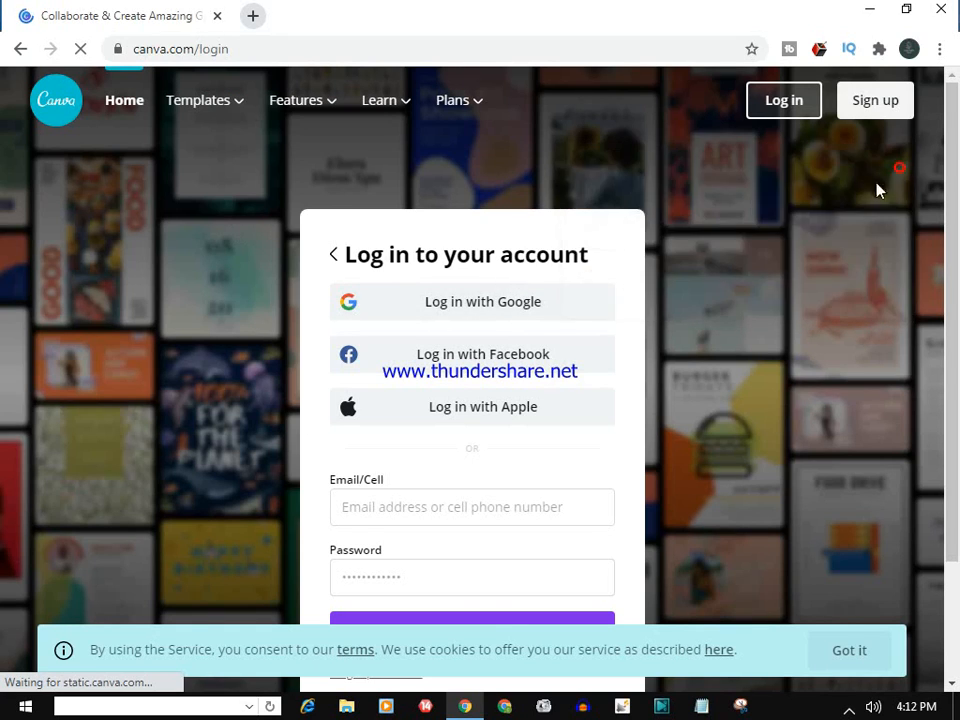
Step: Log in to Canva with Google using the first listed account, maximizing the account chooser window
click(460, 316)
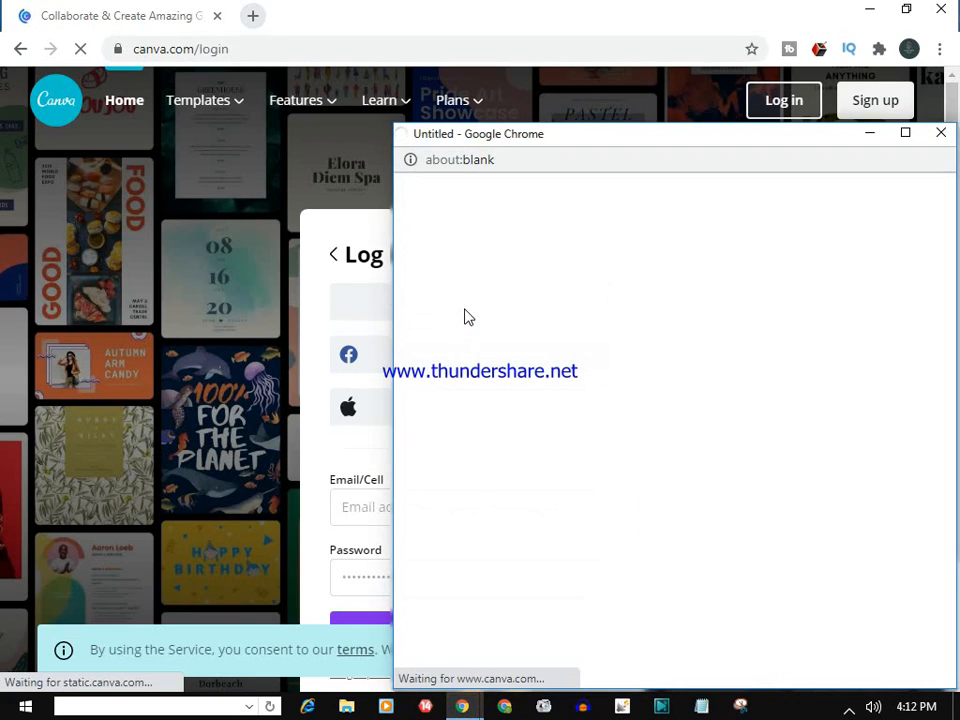
drag(774, 135, 669, 137)
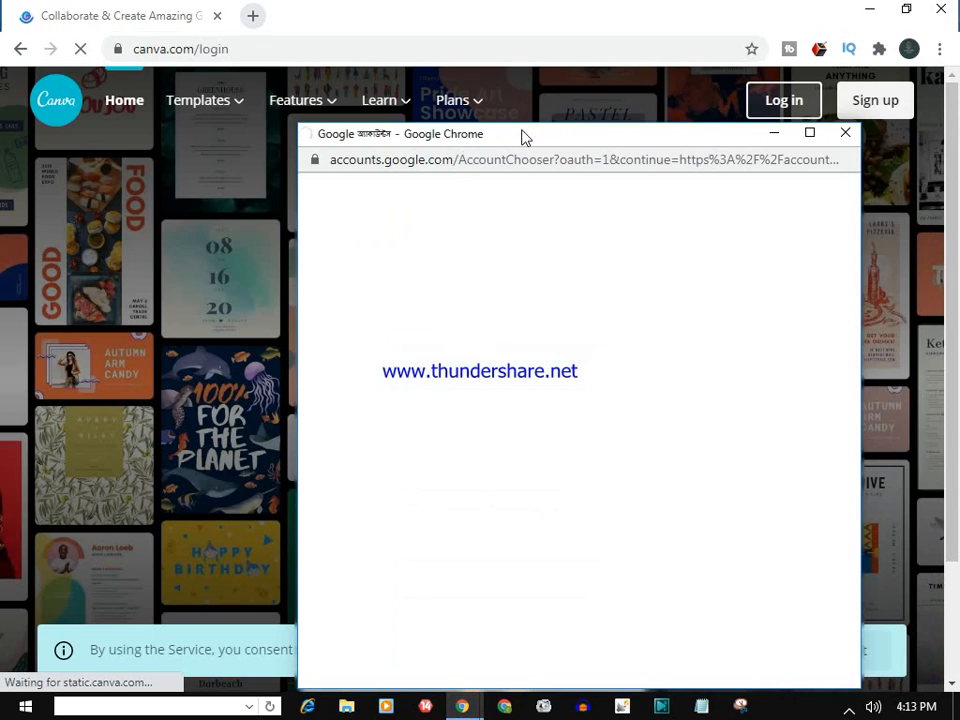
drag(518, 143, 410, 87)
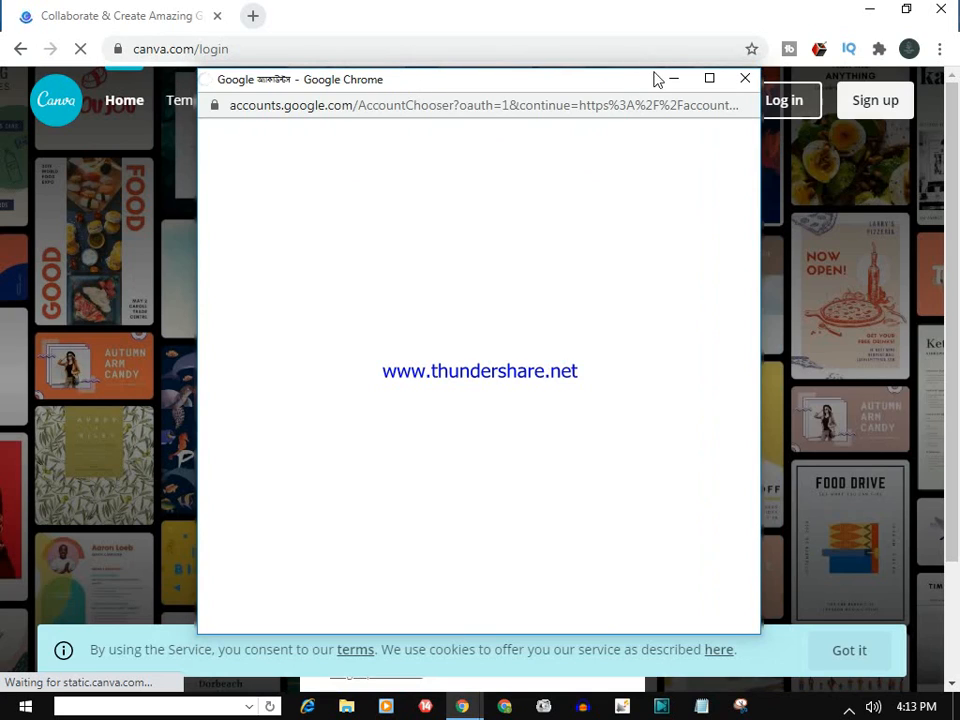
drag(557, 84, 580, 111)
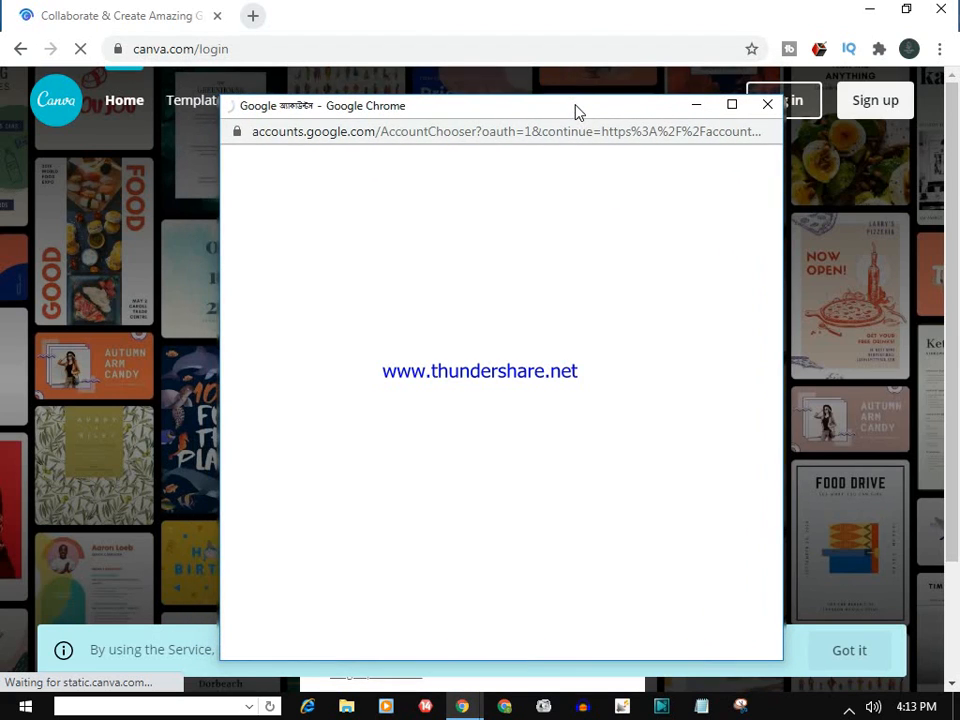
click(733, 105)
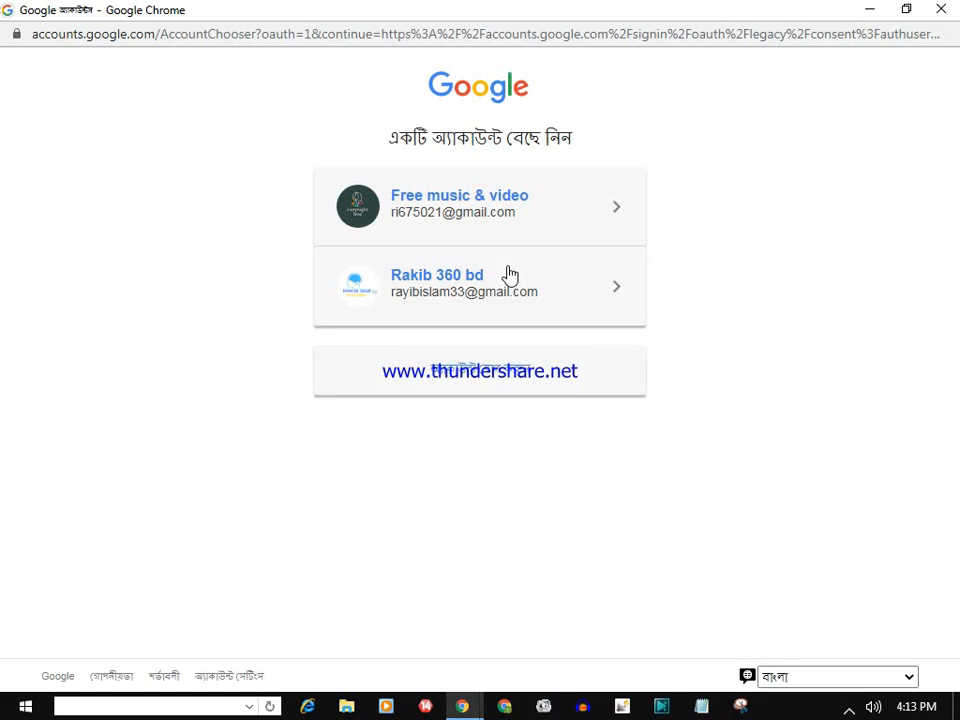
click(383, 225)
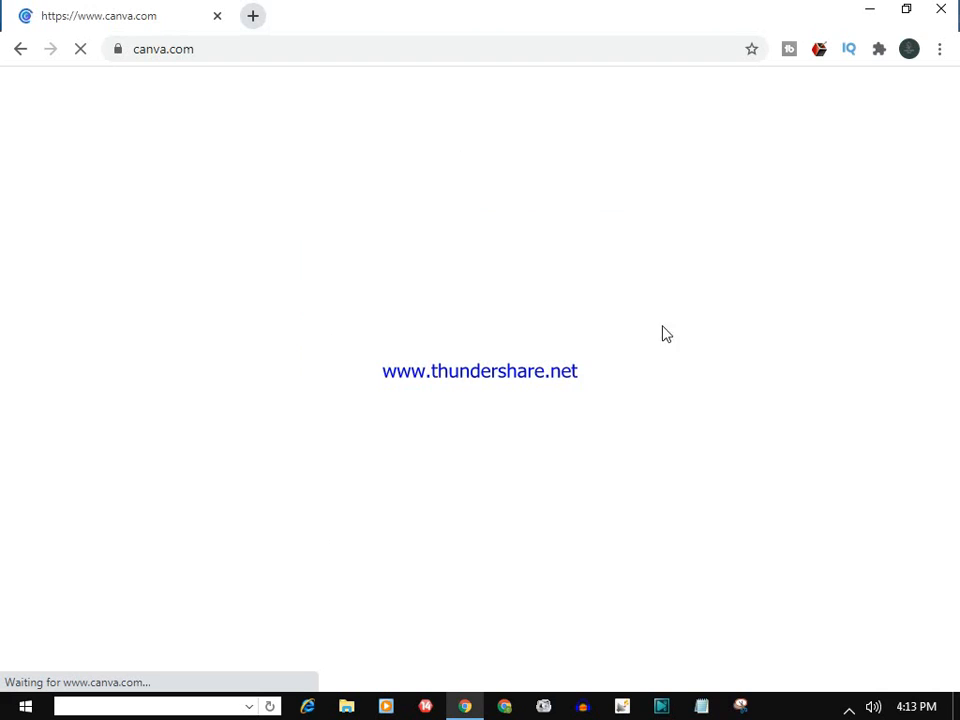
Step: Search Canva's templates for "youtube thumbnail" and open the "The Top 5 Cheap Laptops" template for editing
mouse_move(214, 107)
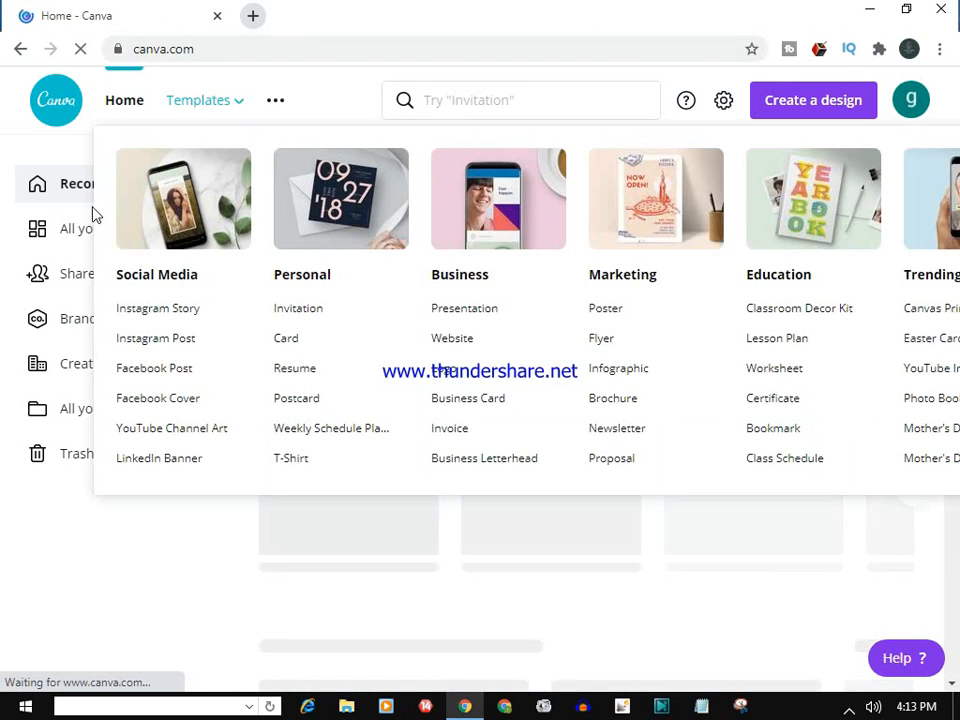
scroll(579, 257, down, 5)
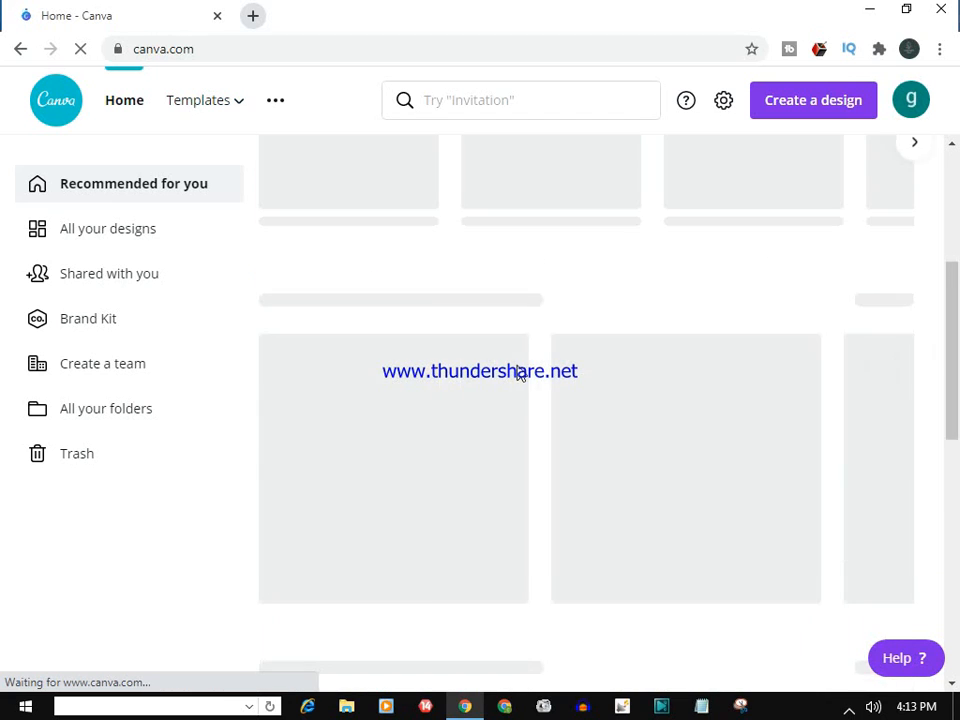
scroll(572, 390, up, 5)
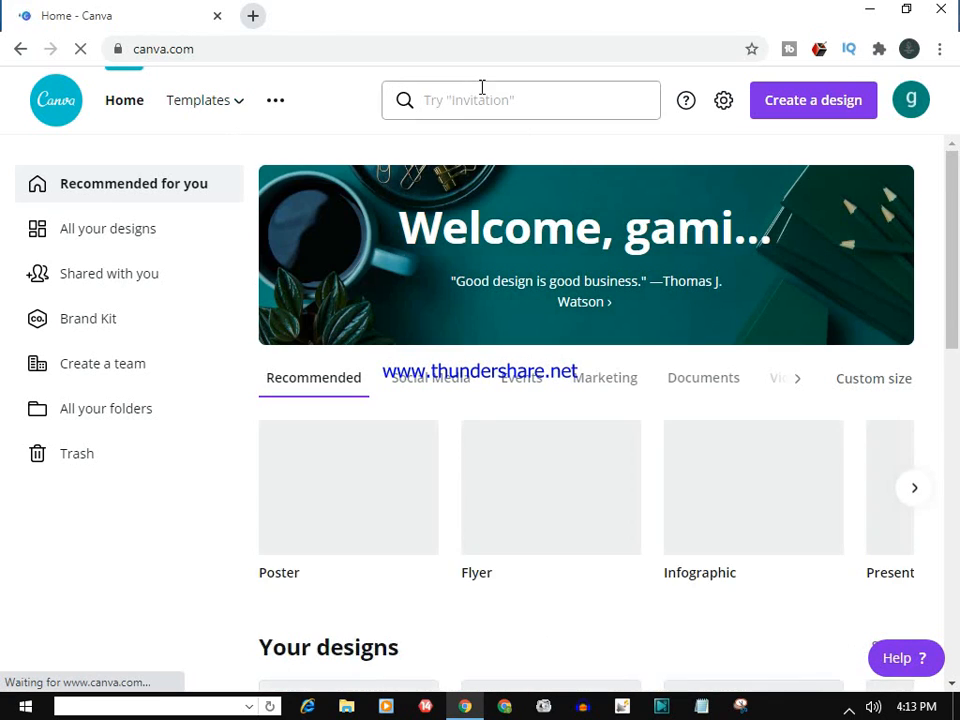
click(484, 100)
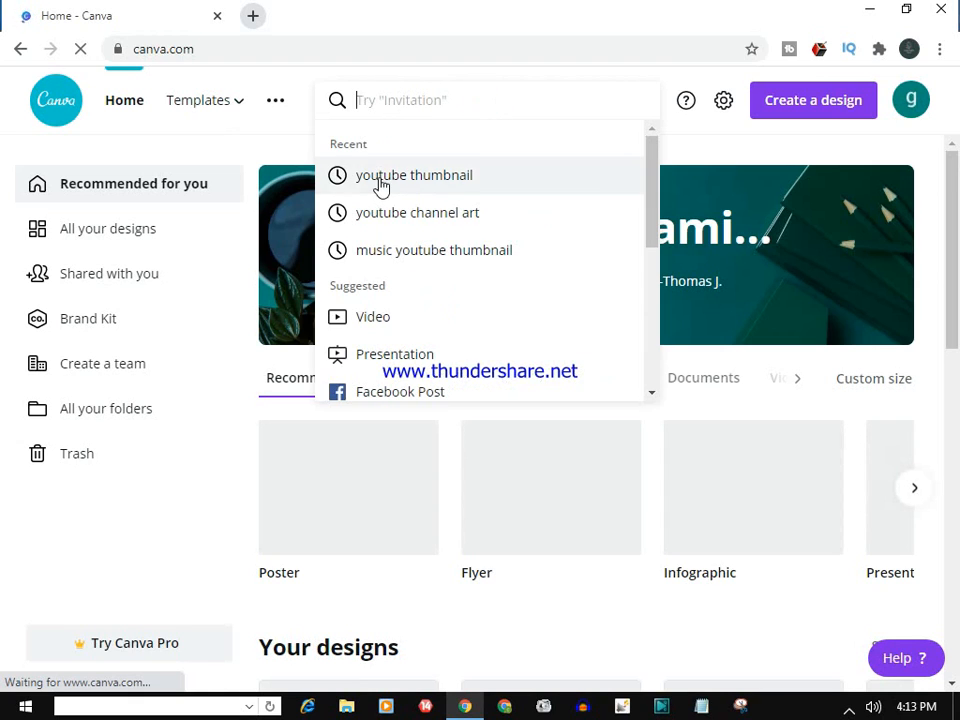
click(377, 180)
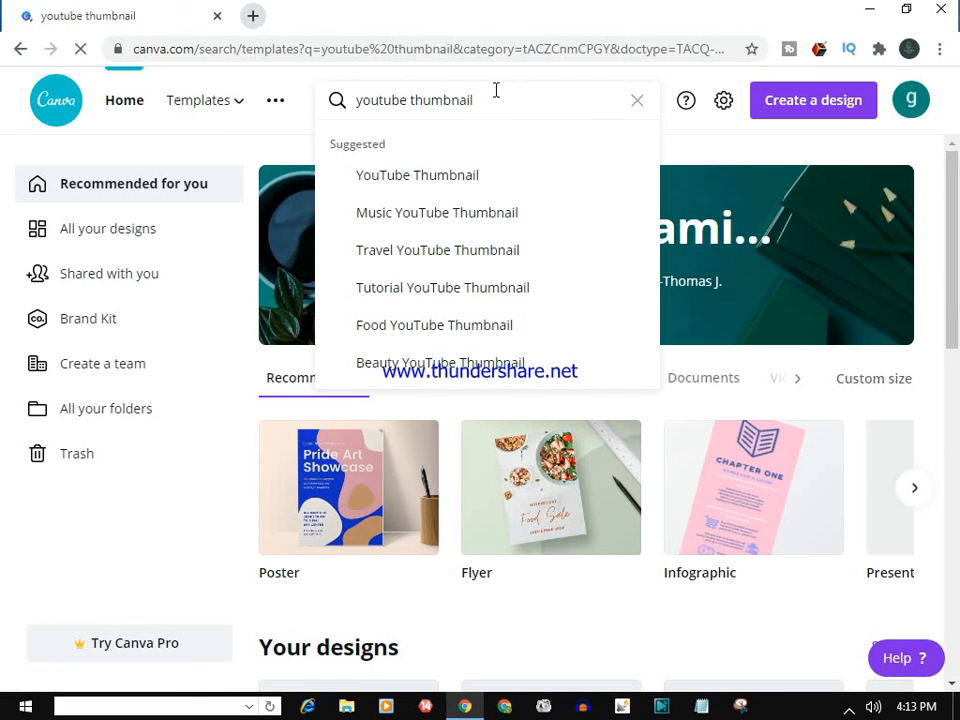
click(737, 144)
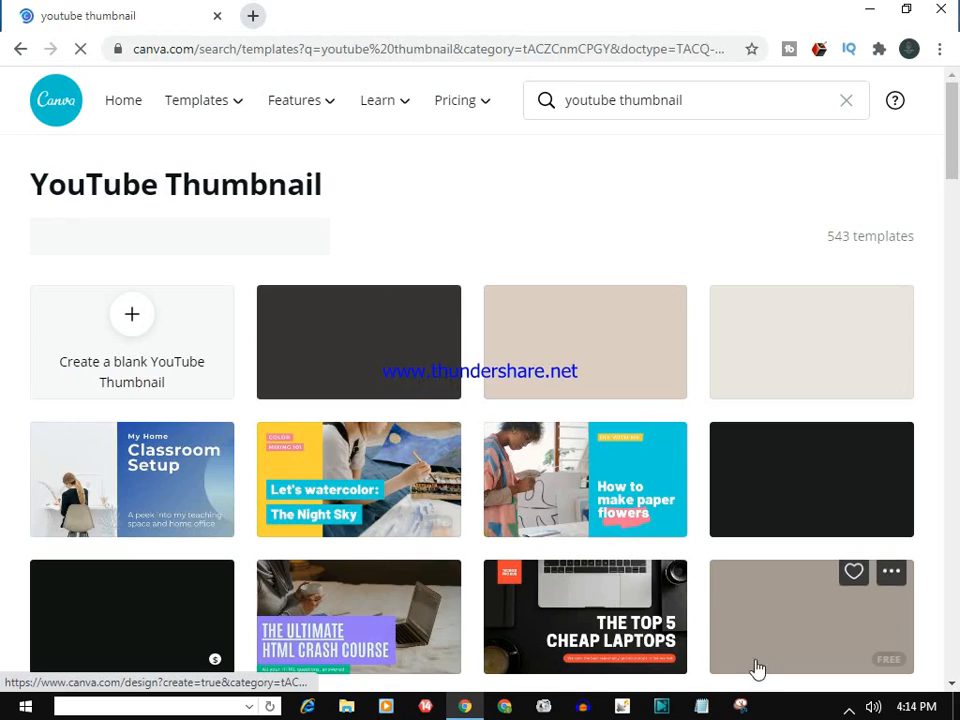
click(598, 600)
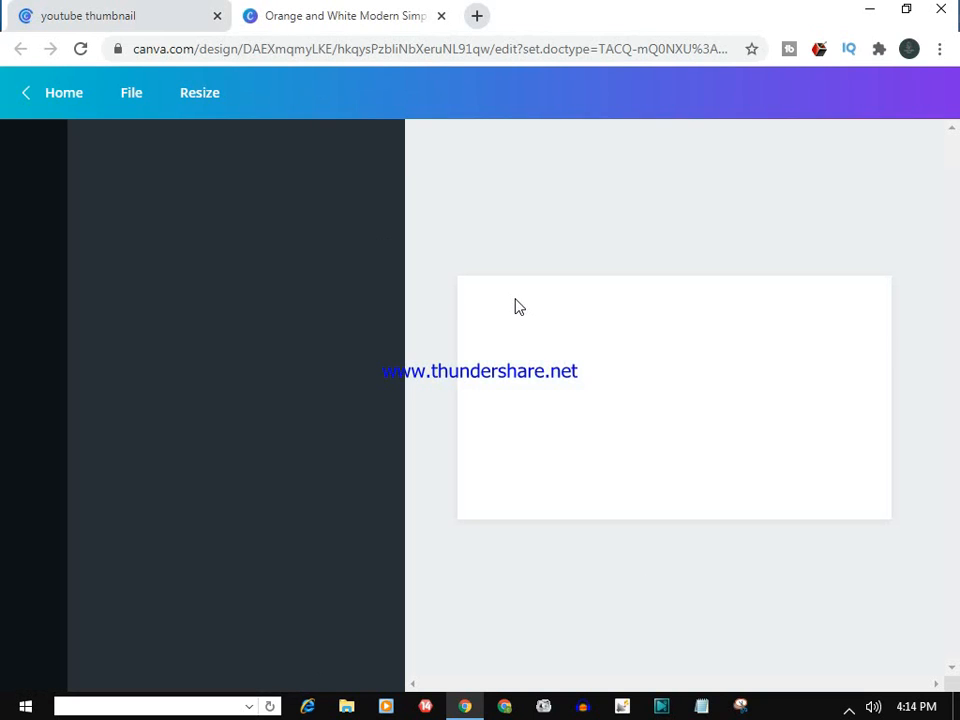
click(75, 10)
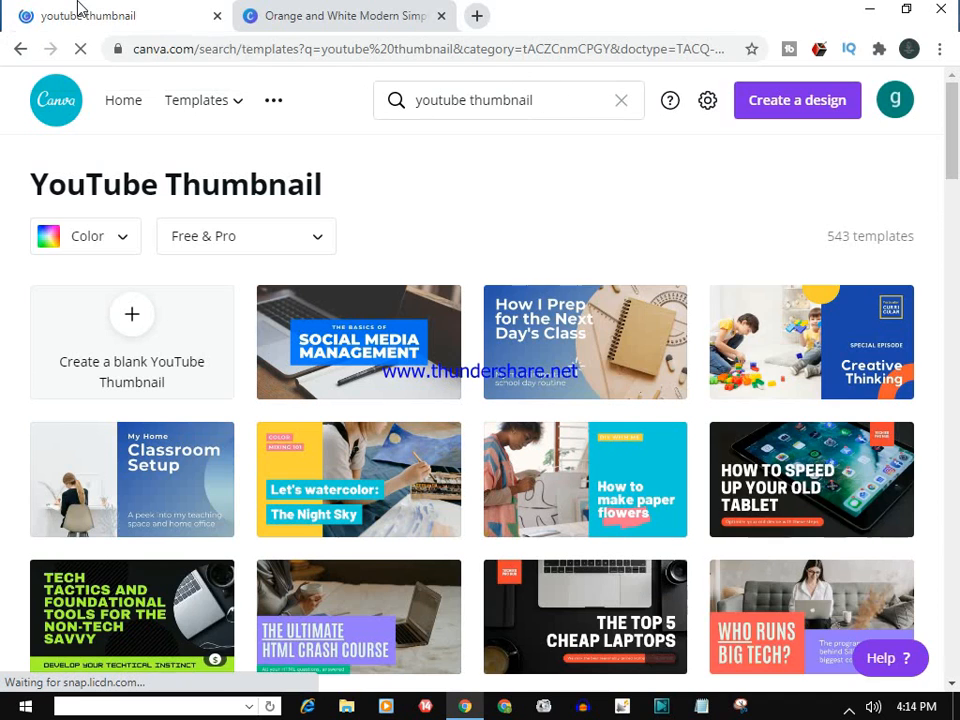
click(350, 10)
click(122, 8)
scroll(497, 597, down, 4)
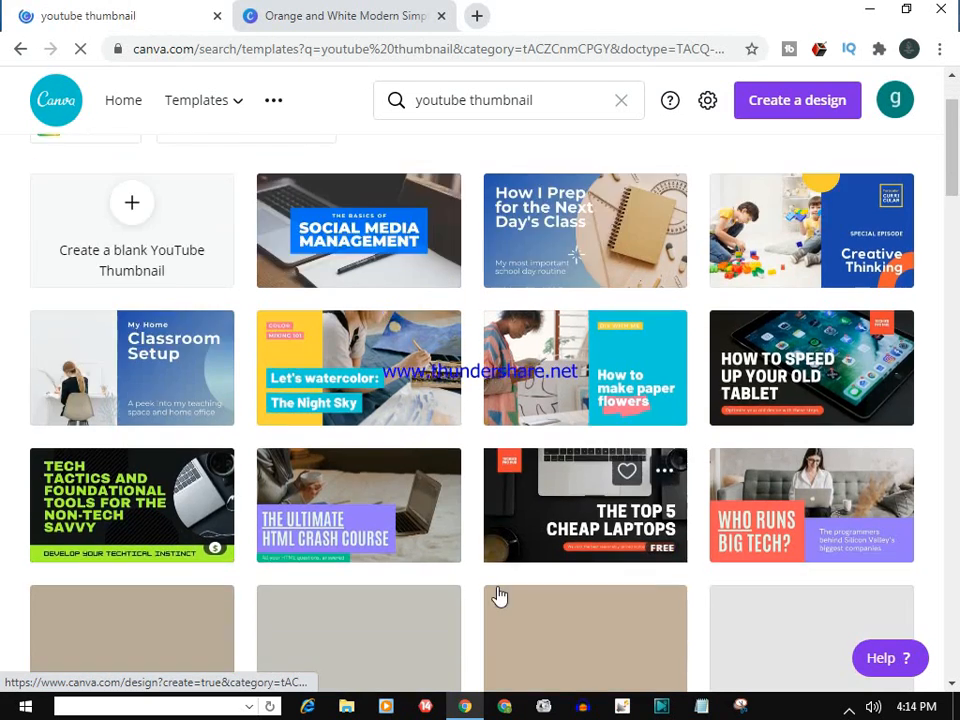
scroll(475, 360, up, 4)
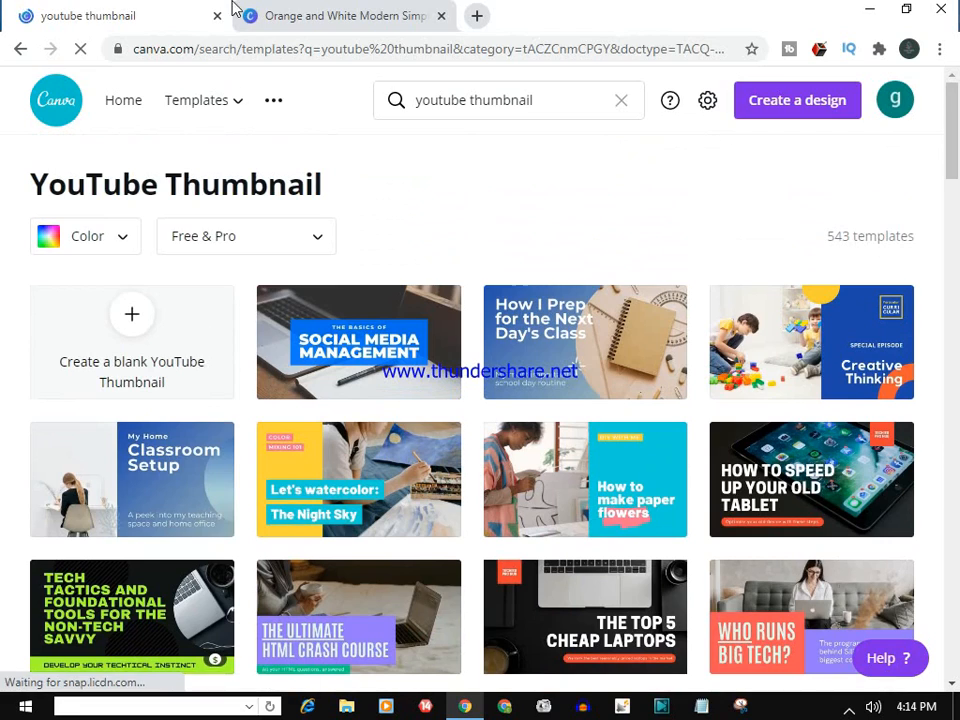
click(266, 8)
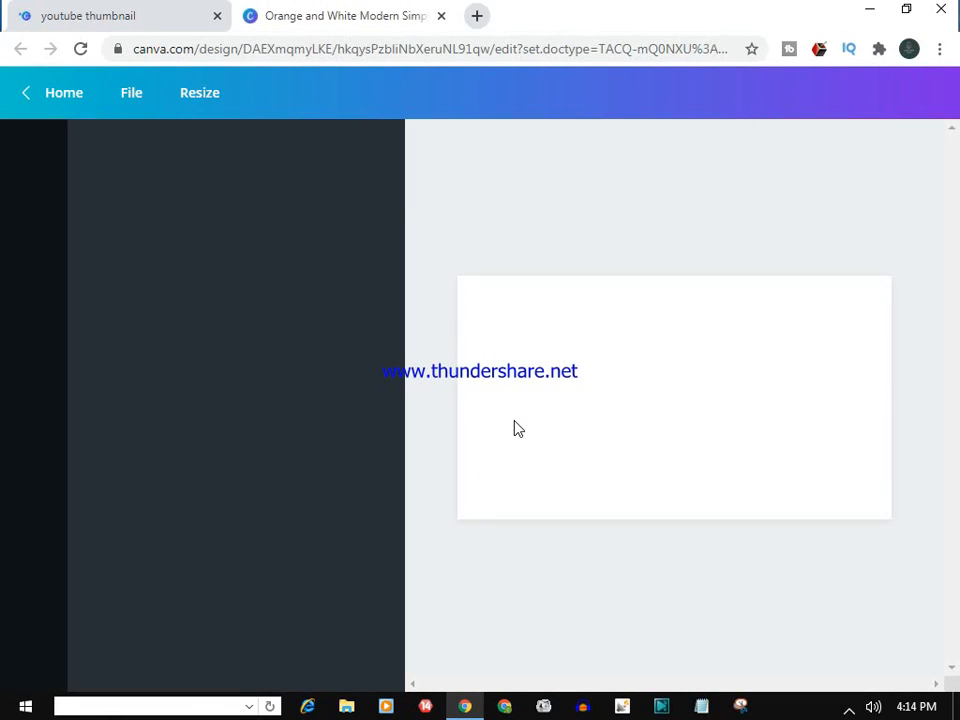
click(37, 9)
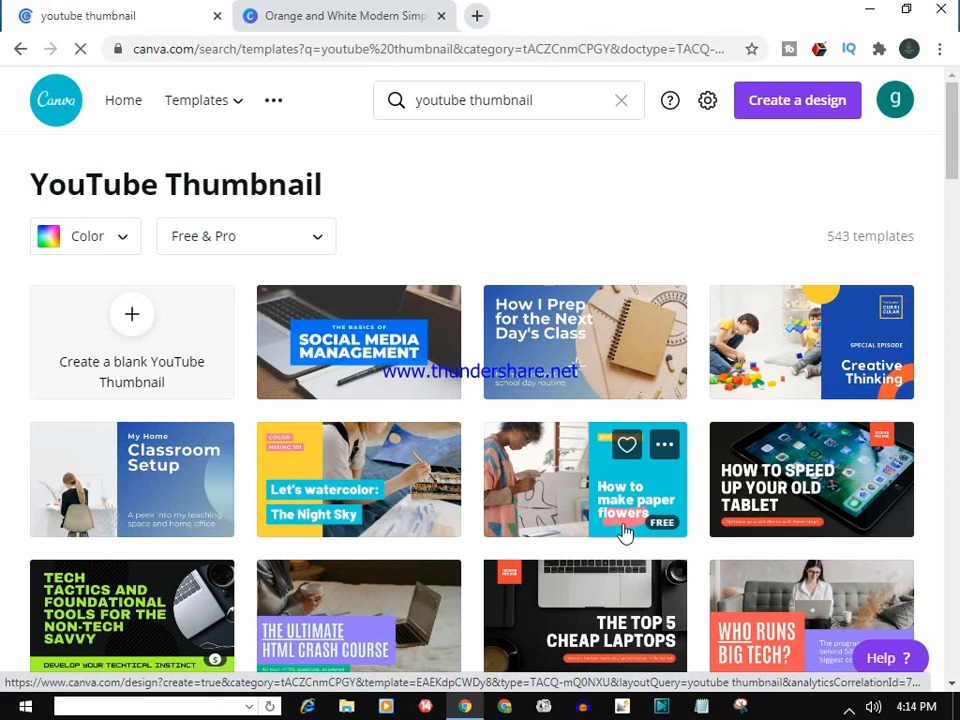
click(330, 15)
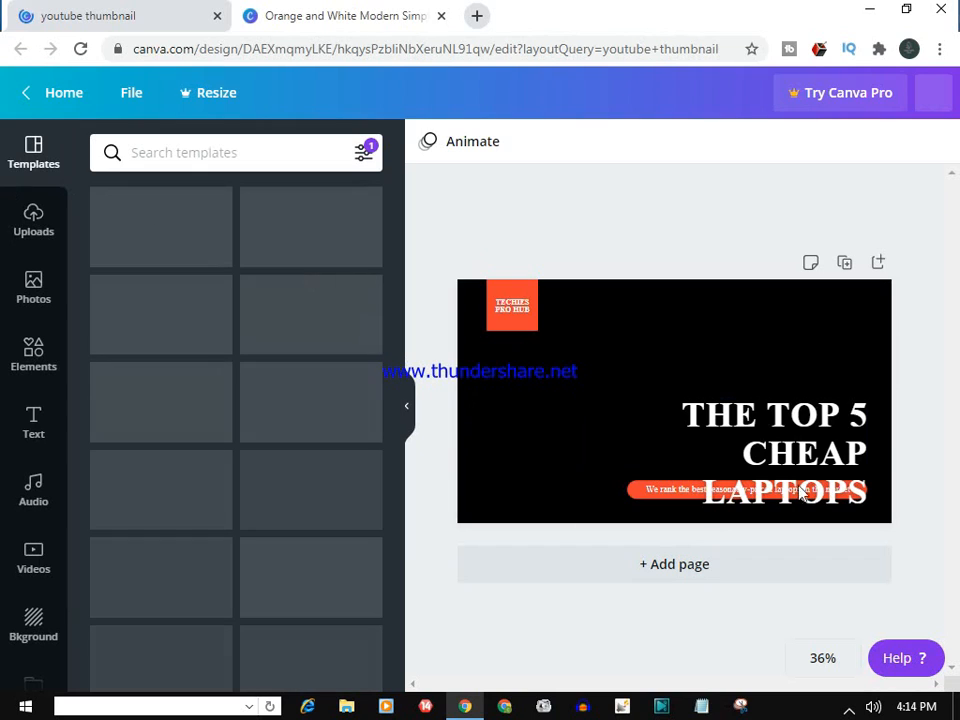
Step: Delete the "The Top 5 Cheap Laptops" heading from the thumbnail
click(788, 443)
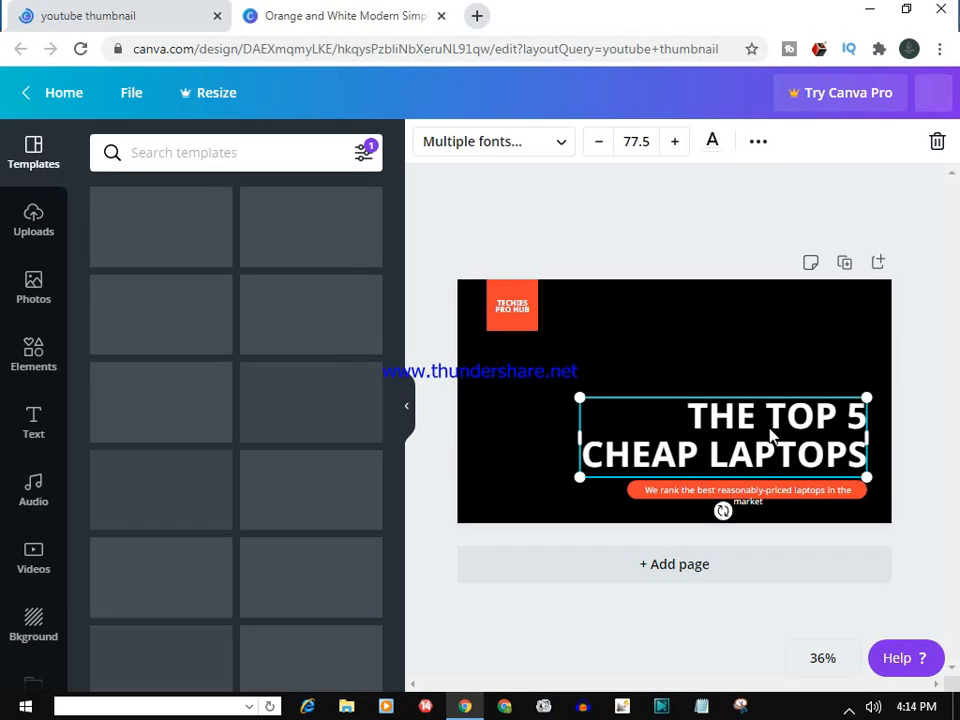
drag(769, 428, 742, 433)
right_click(742, 433)
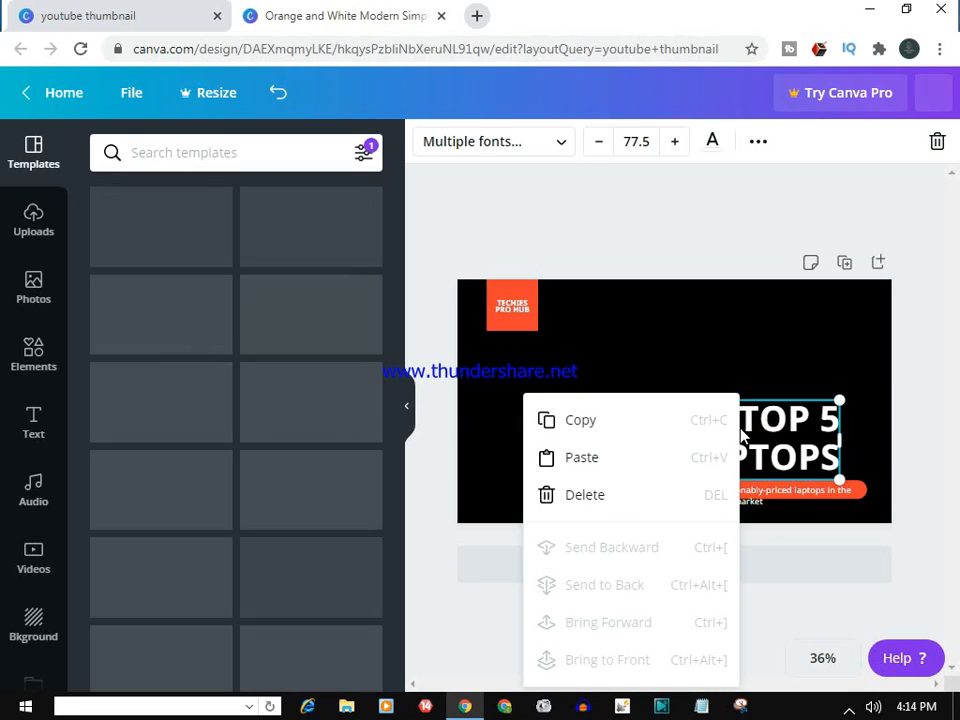
click(747, 487)
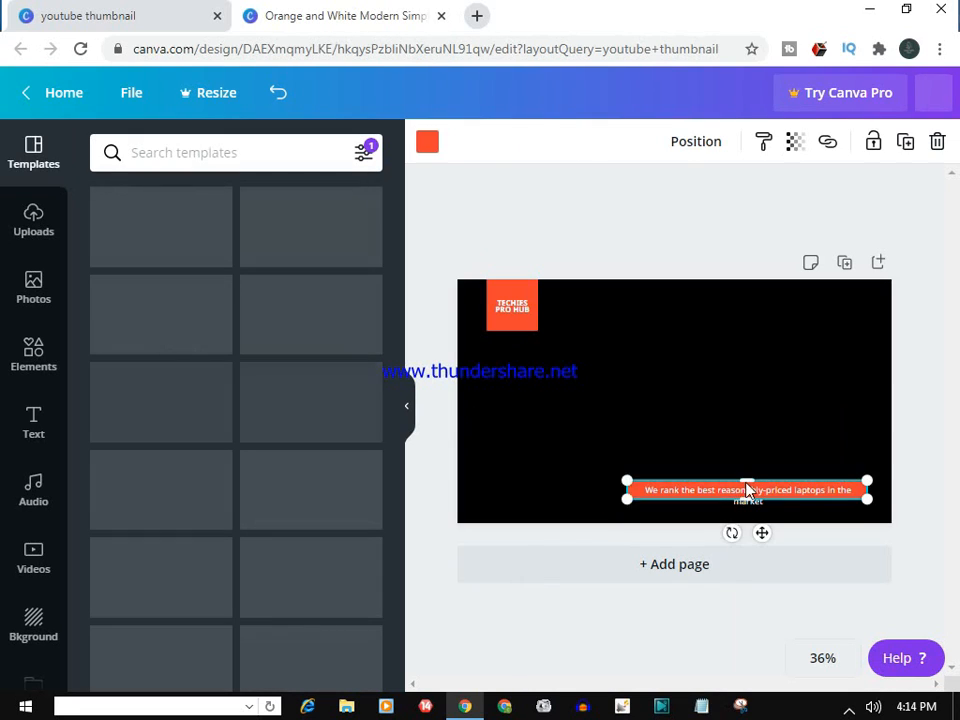
Step: Delete the orange rounded bar and its "We rank the best reasonably-priced laptops in the market" caption
right_click(748, 490)
click(664, 507)
click(740, 500)
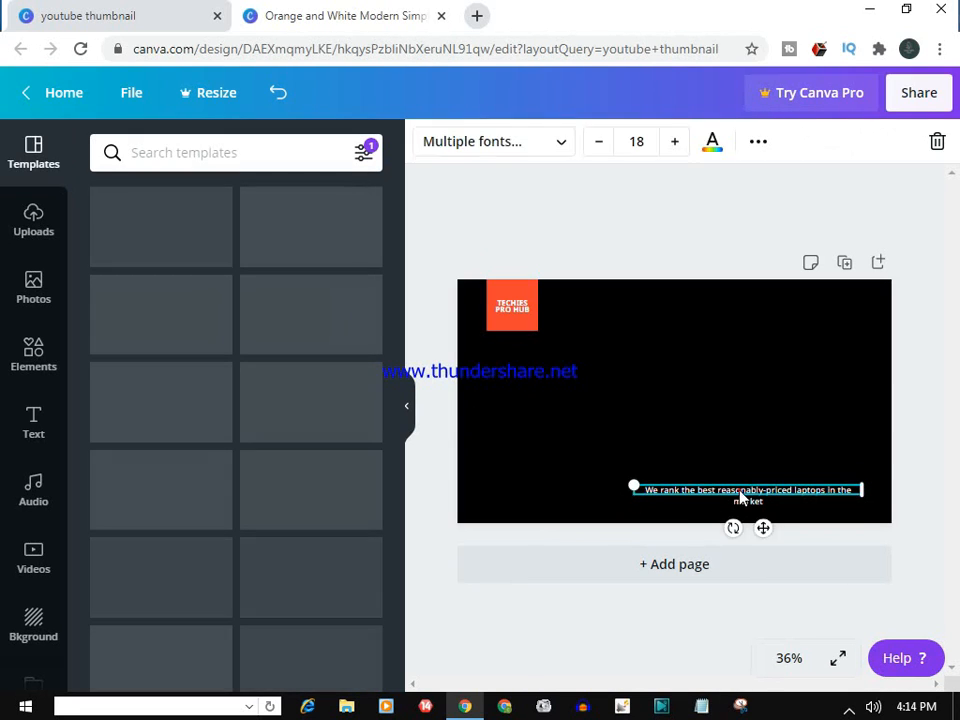
right_click(740, 497)
click(748, 494)
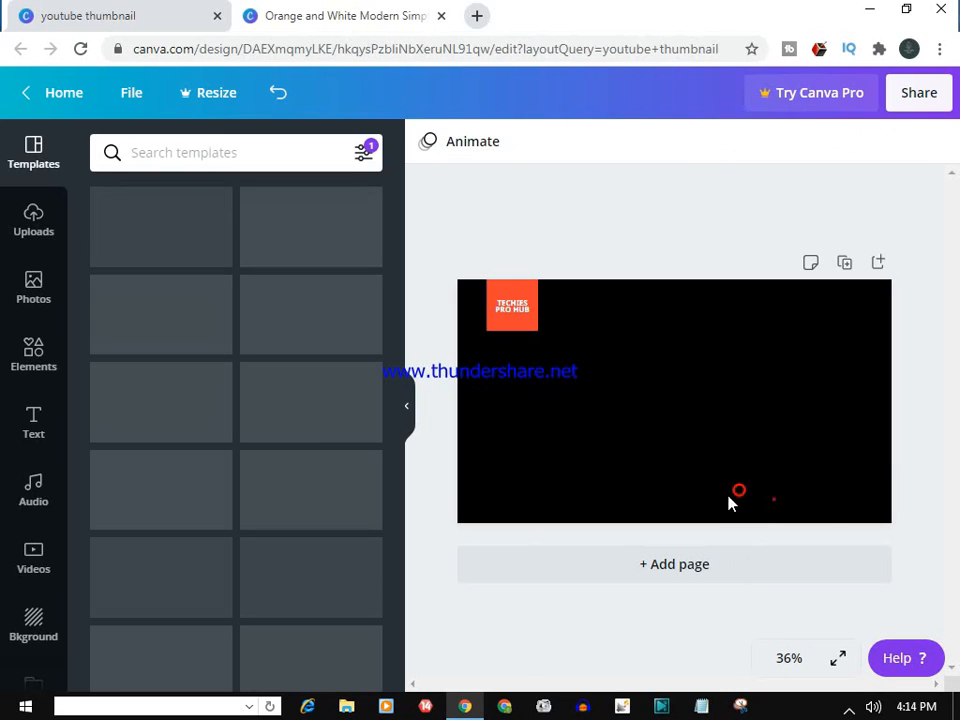
Step: Delete the orange "Techies Pro Hub" badge so only the background photo is left on the thumbnail
click(510, 318)
right_click(510, 313)
click(542, 412)
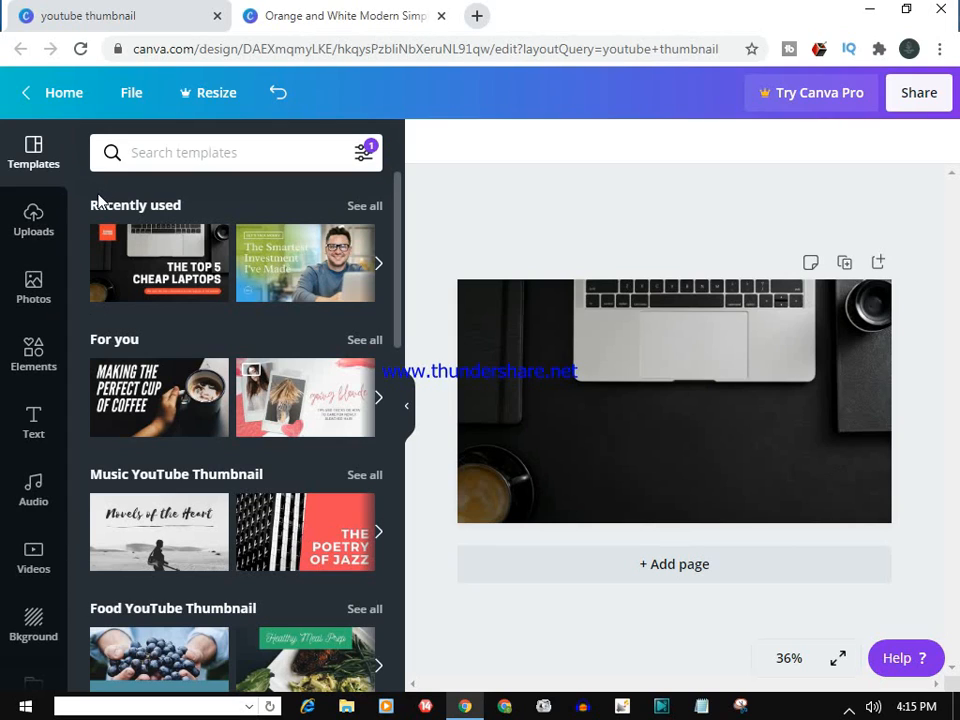
Step: Look through the uploaded images, the stock photos and the elements library, including its lines, shapes and frames
click(26, 226)
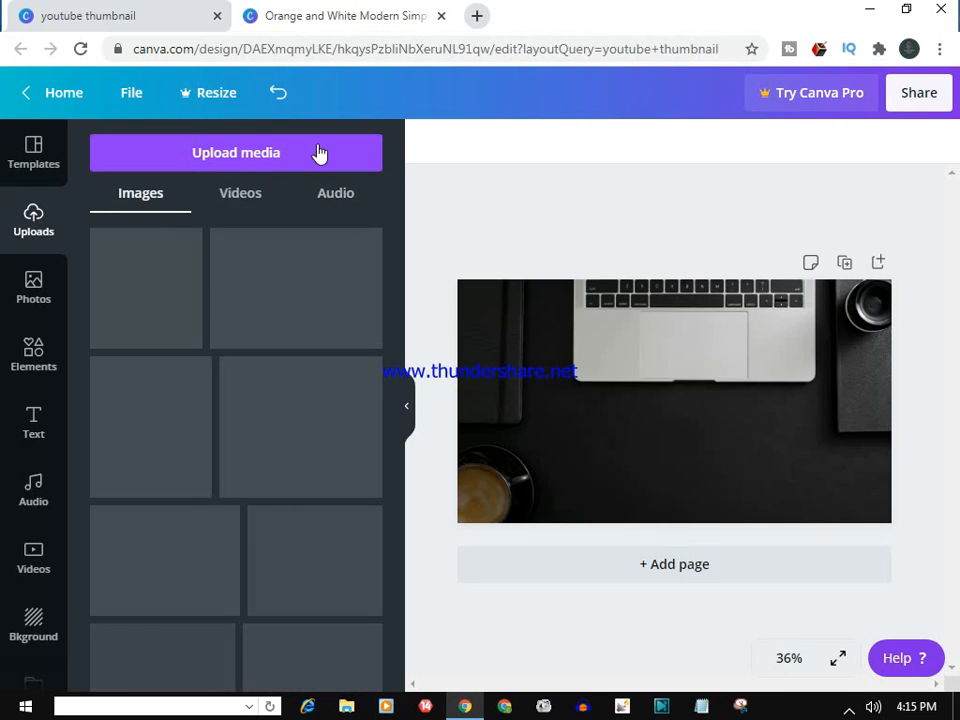
click(21, 291)
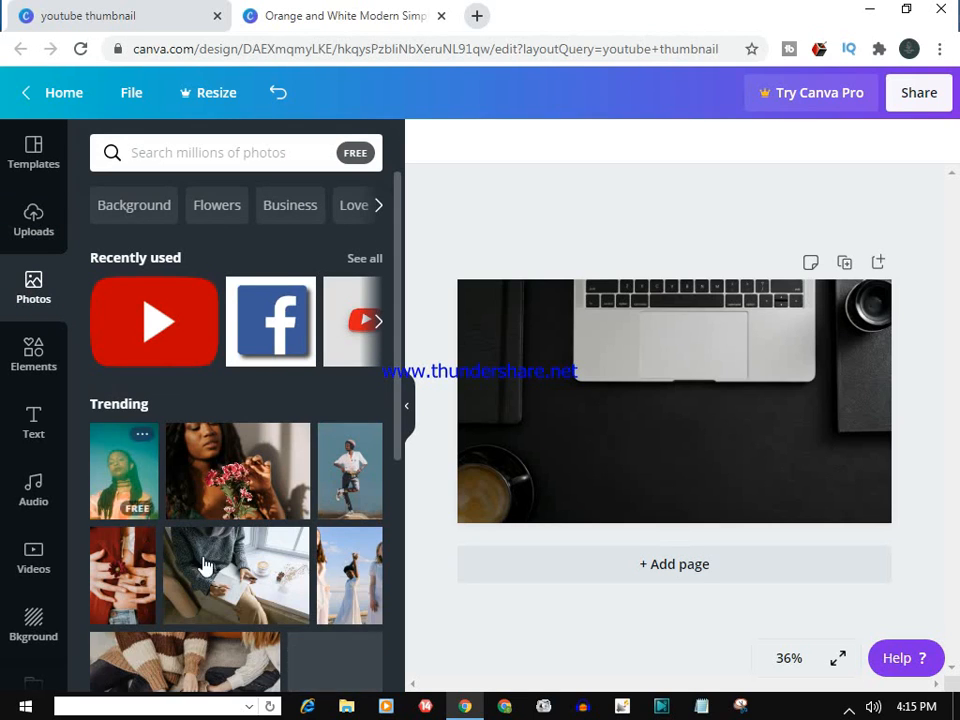
scroll(220, 570, down, 10)
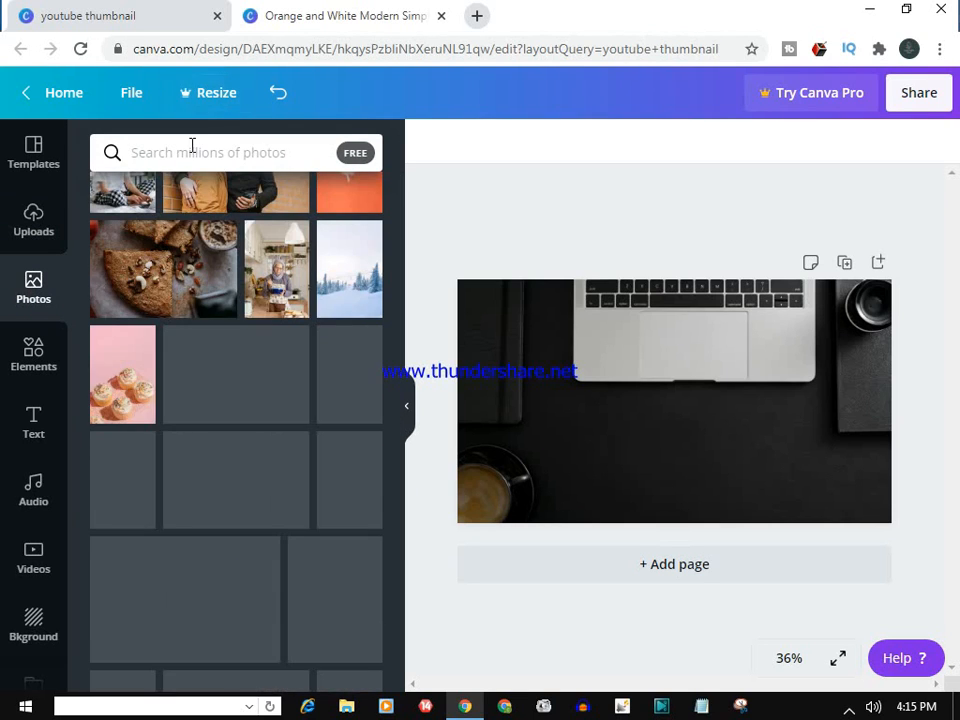
click(46, 372)
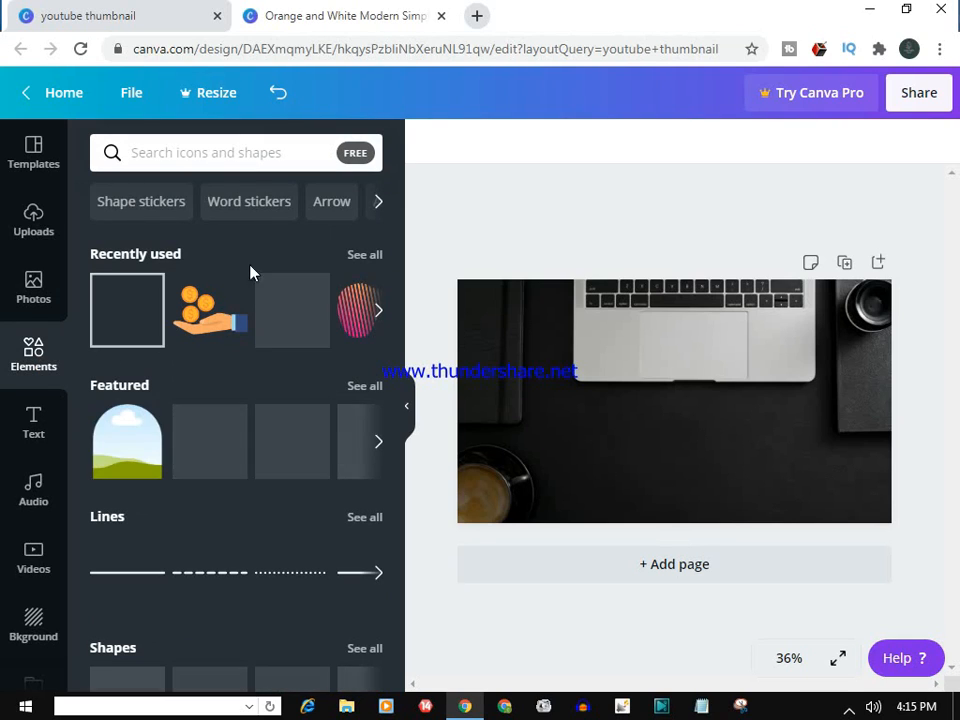
scroll(268, 374, down, 2)
scroll(255, 465, up, 2)
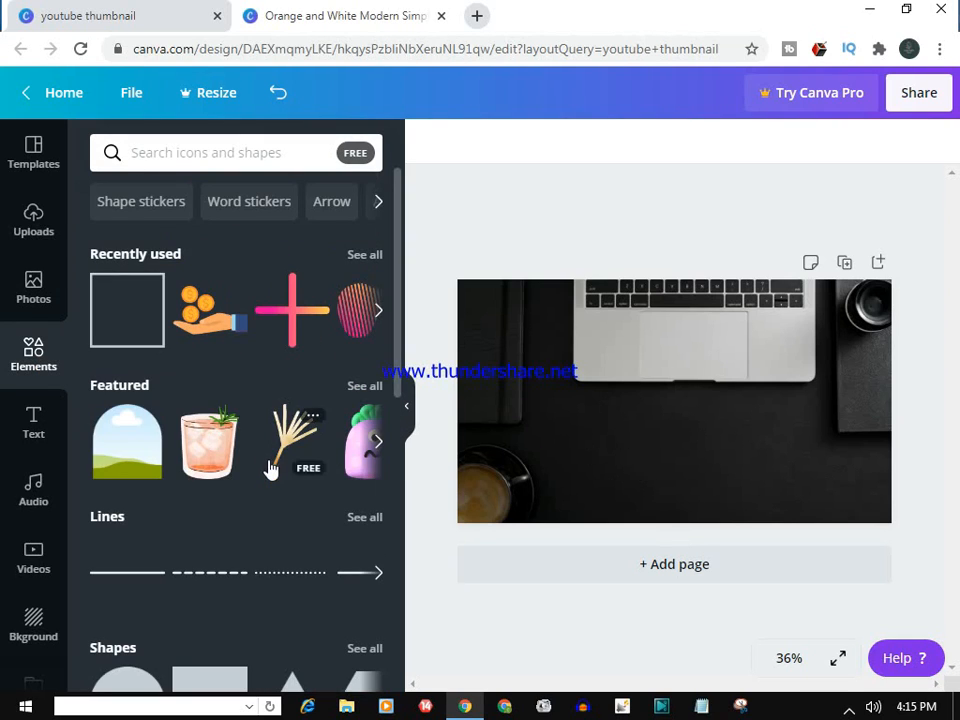
scroll(271, 467, down, 3)
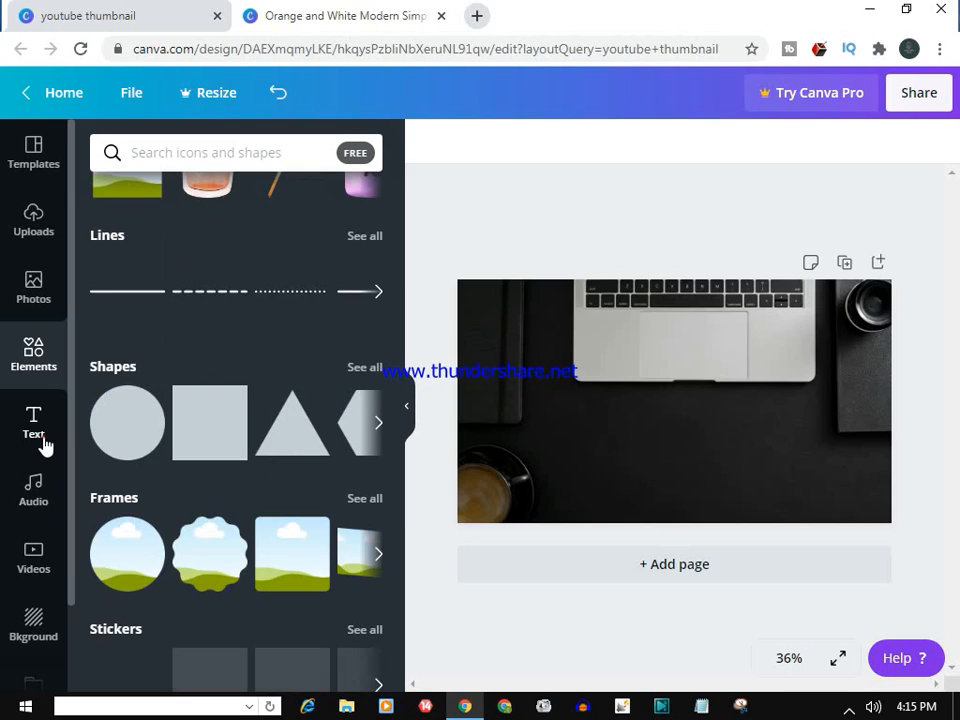
Step: Add a heading to the thumbnail with the text "how to create a youtub"
click(42, 440)
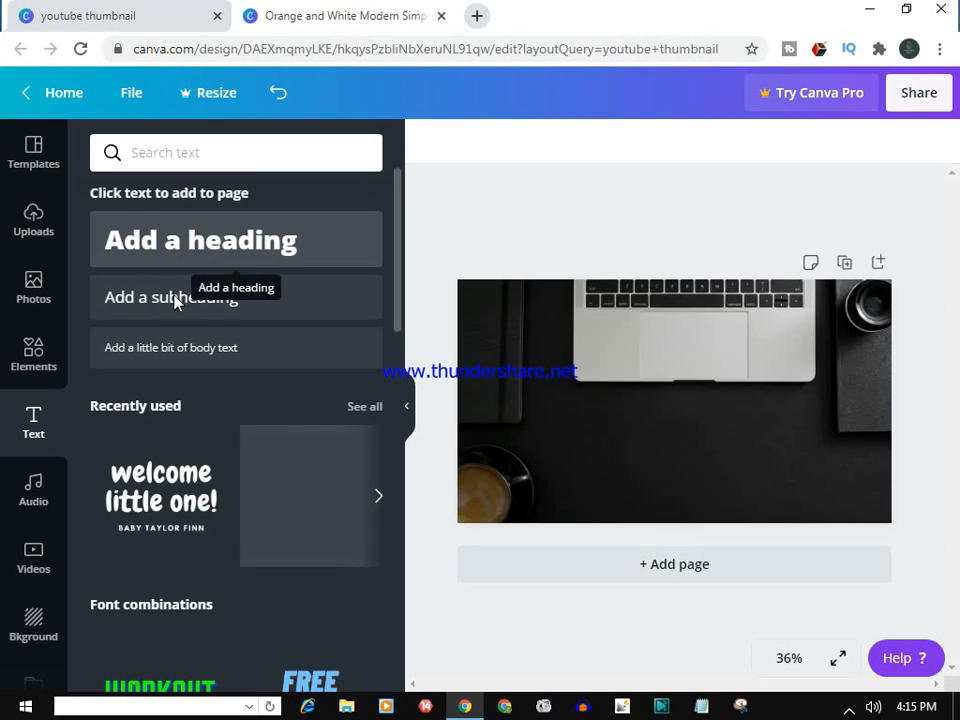
scroll(200, 560, down, 4)
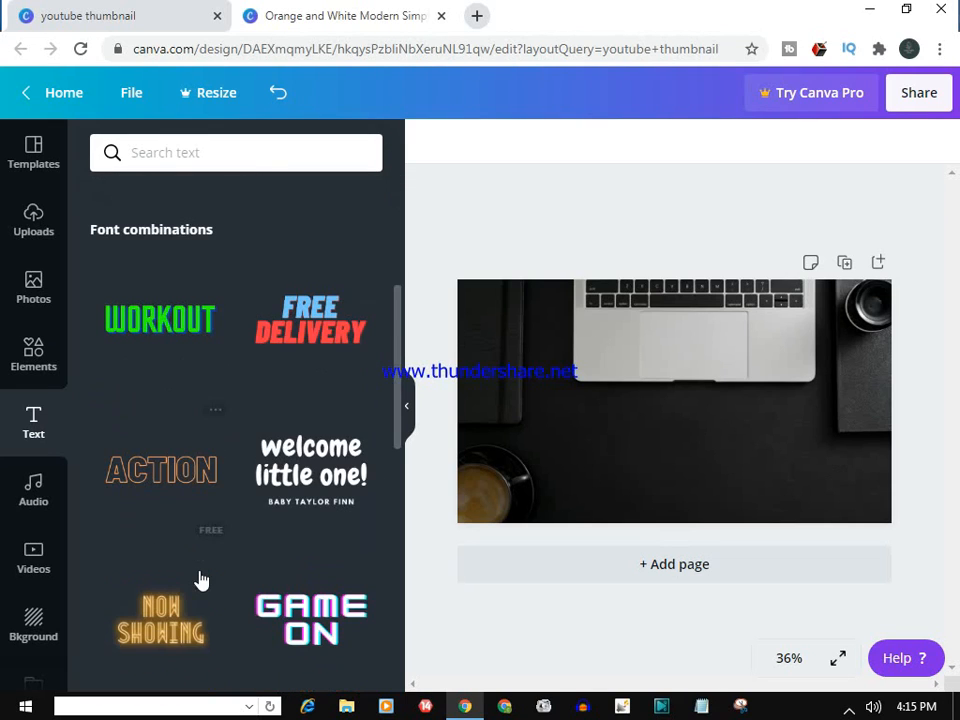
scroll(208, 242, up, 3)
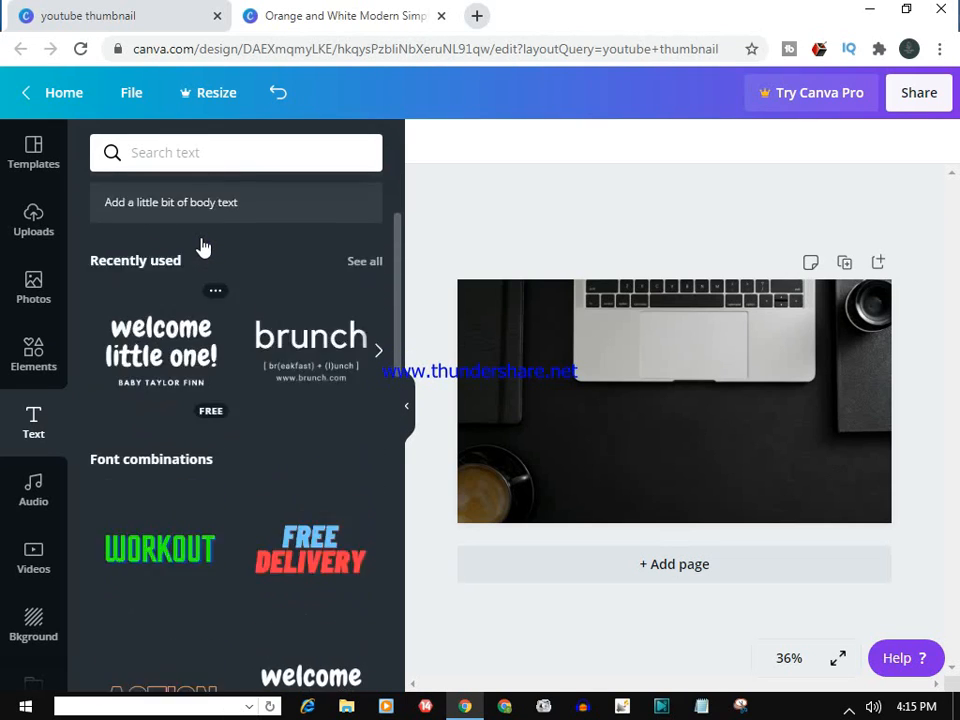
scroll(203, 246, up, 2)
click(200, 242)
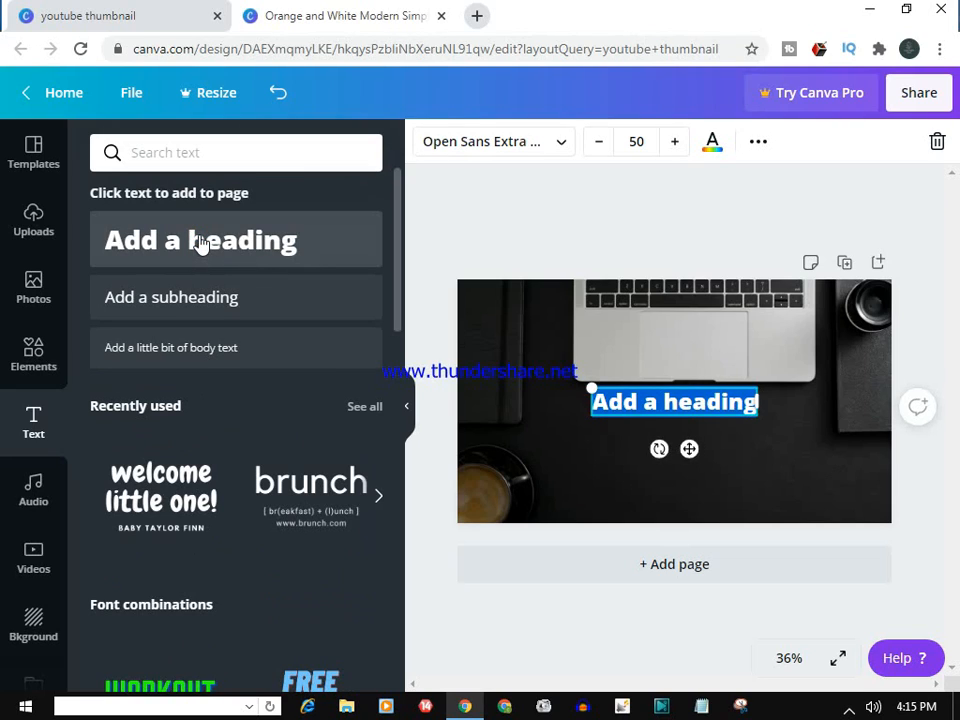
key(BackSpace)
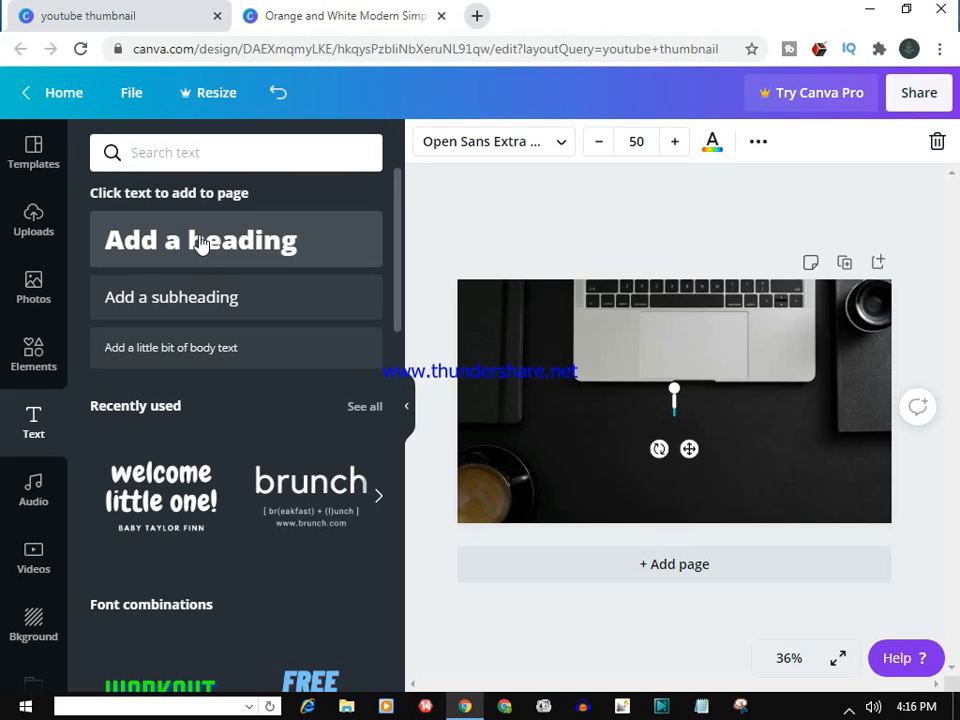
text(ho)
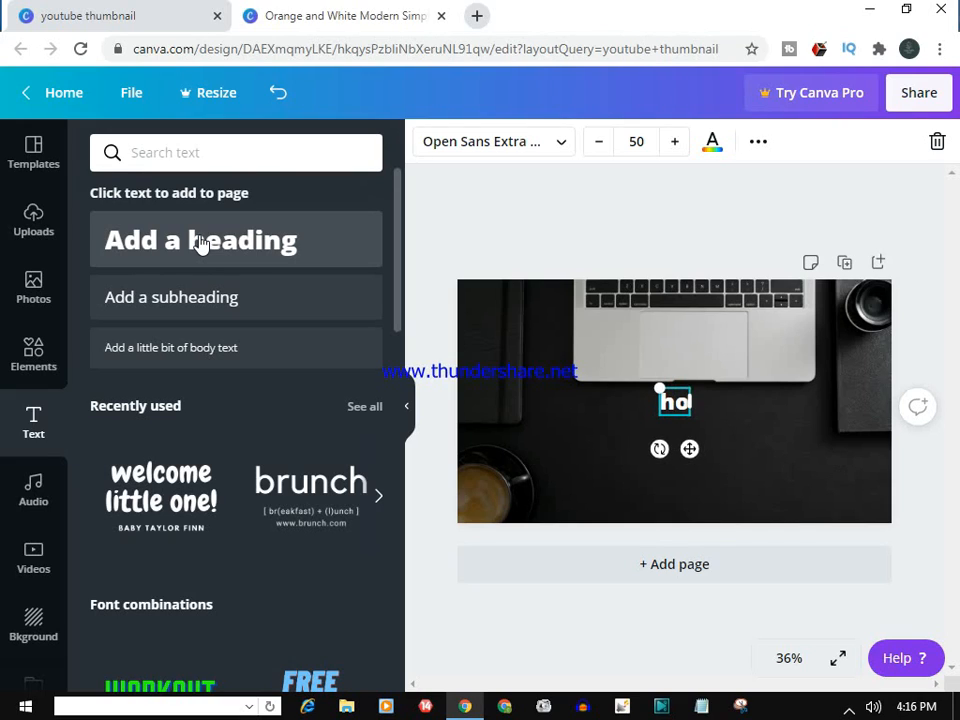
text(w to)
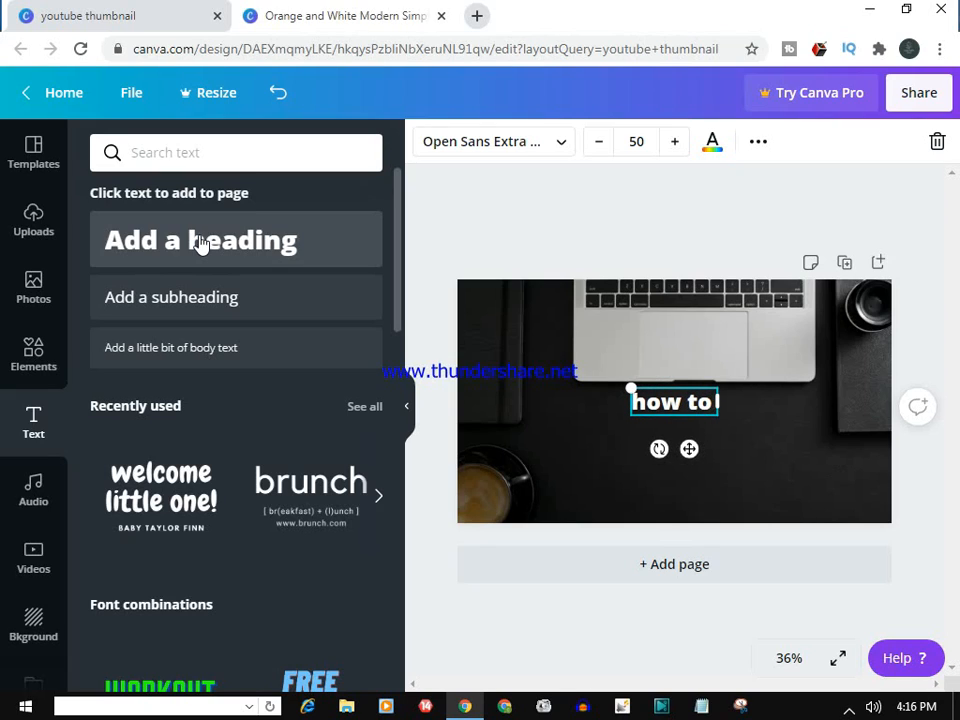
text( crea)
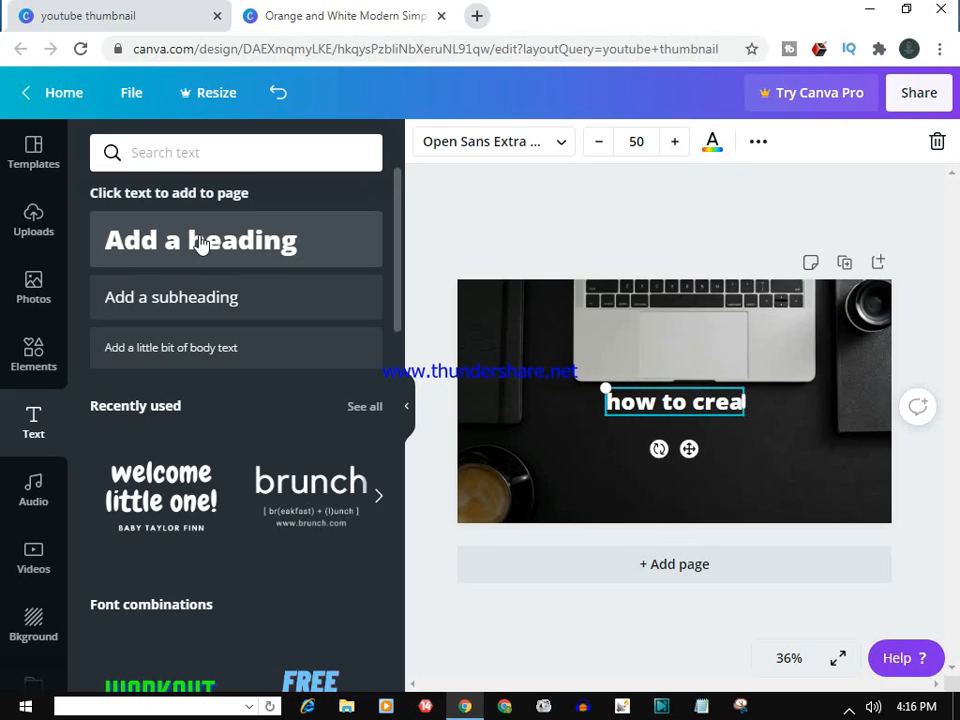
text(te a)
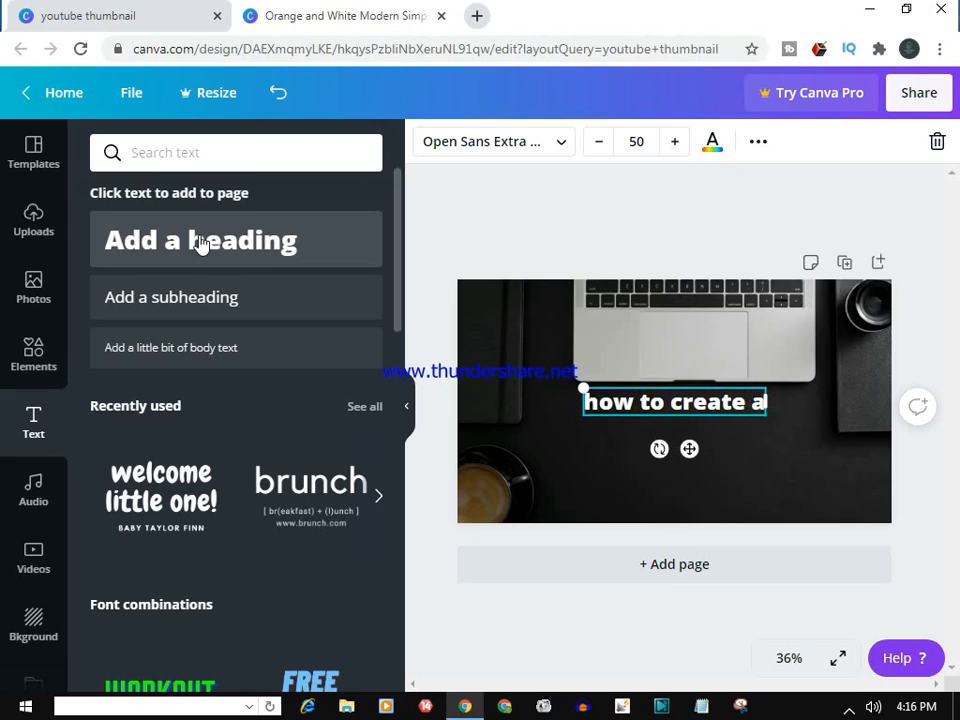
text(y)
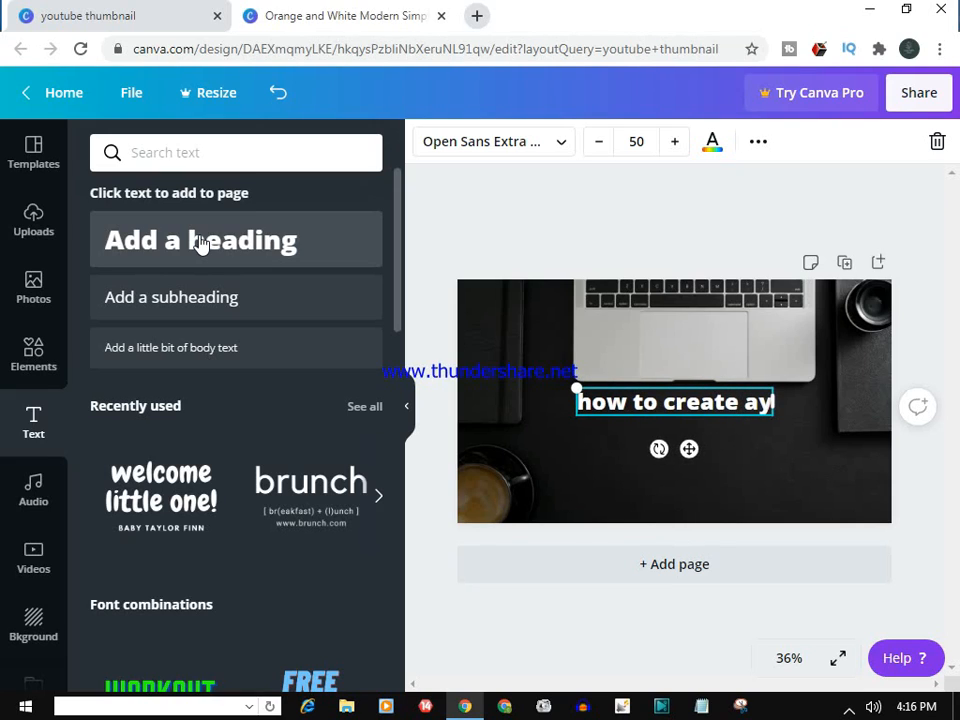
key(BackSpace)
text(y)
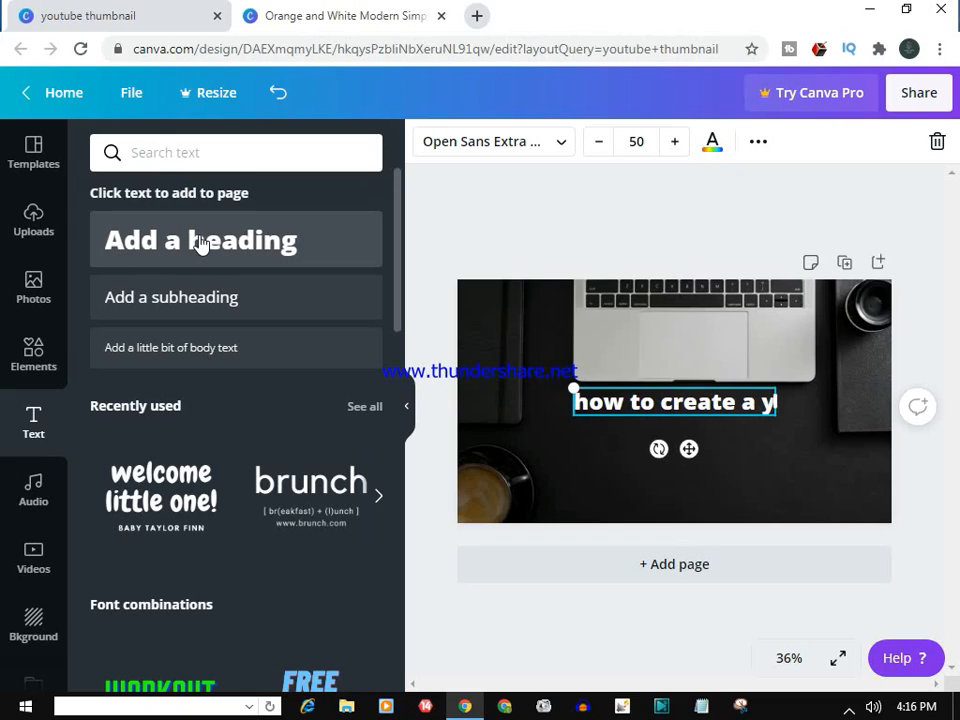
text(outubr)
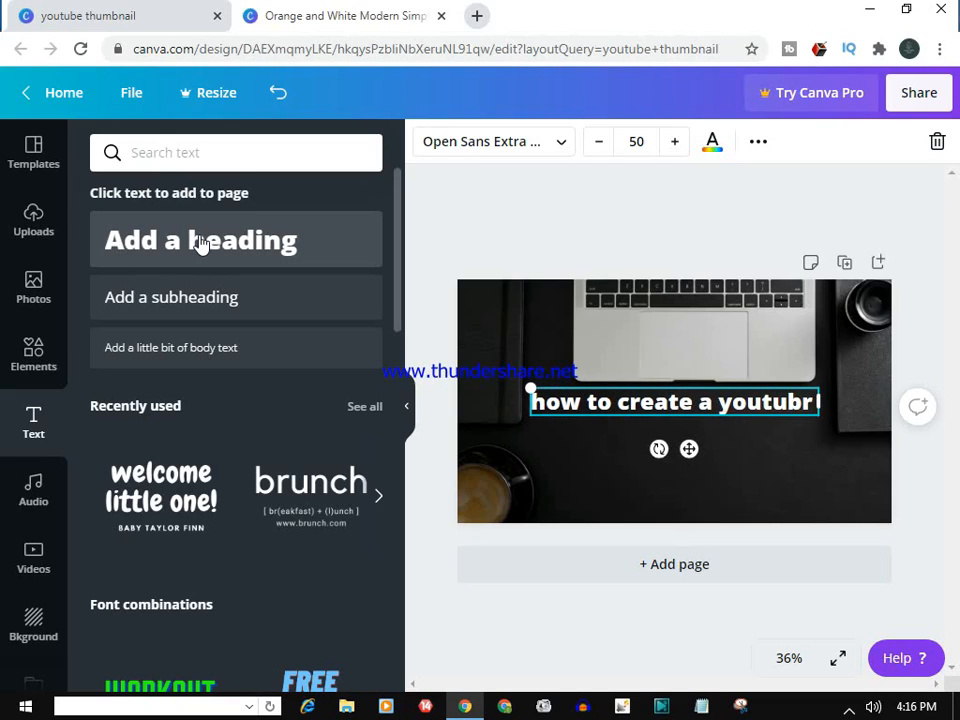
key(BackSpace)
key(BackSpace)
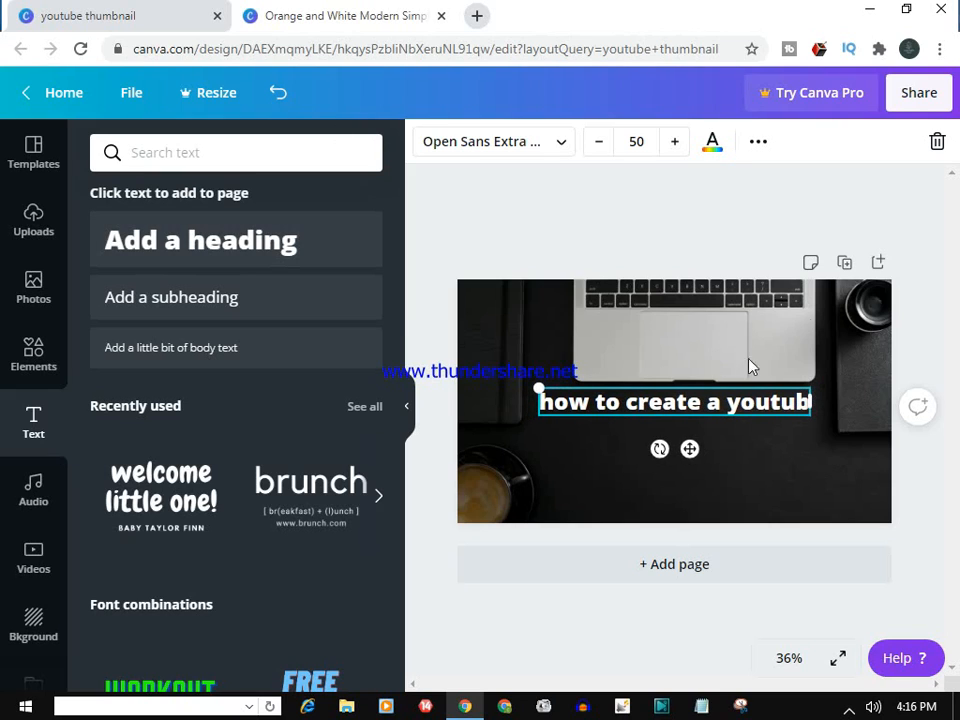
Step: Try violet, light purple, white and the custom grey #C6C9CF as the heading's text colour
click(712, 143)
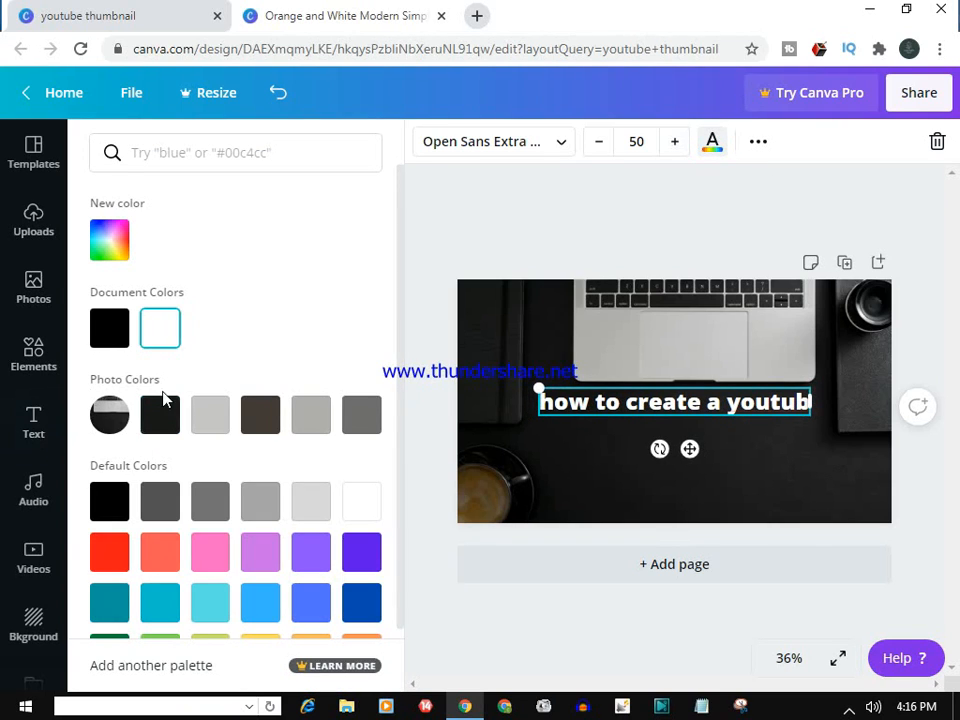
click(356, 552)
click(269, 543)
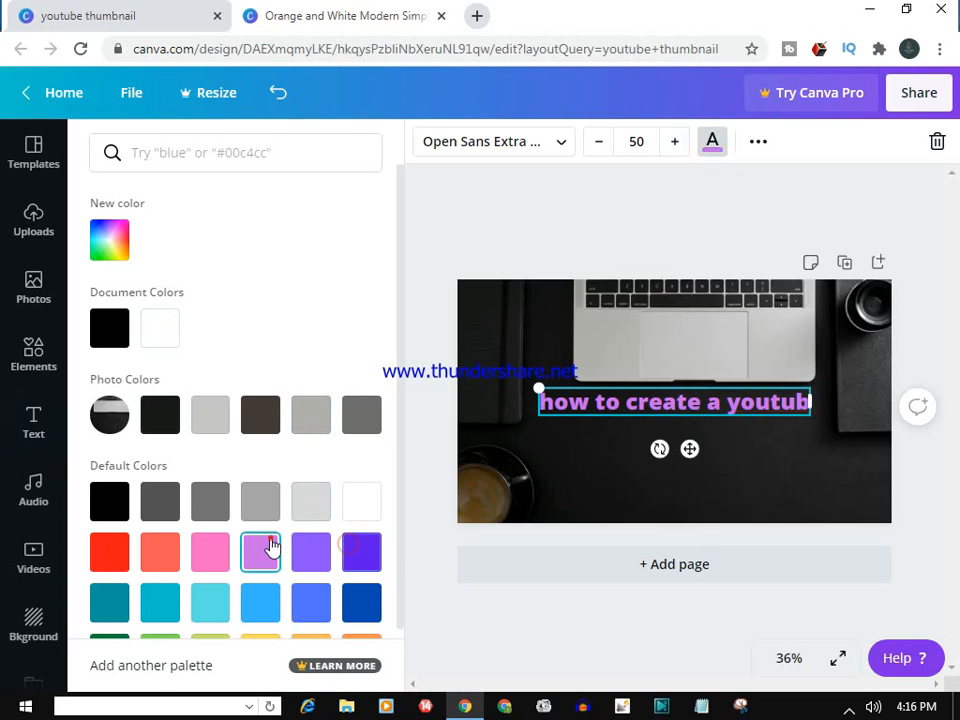
click(358, 508)
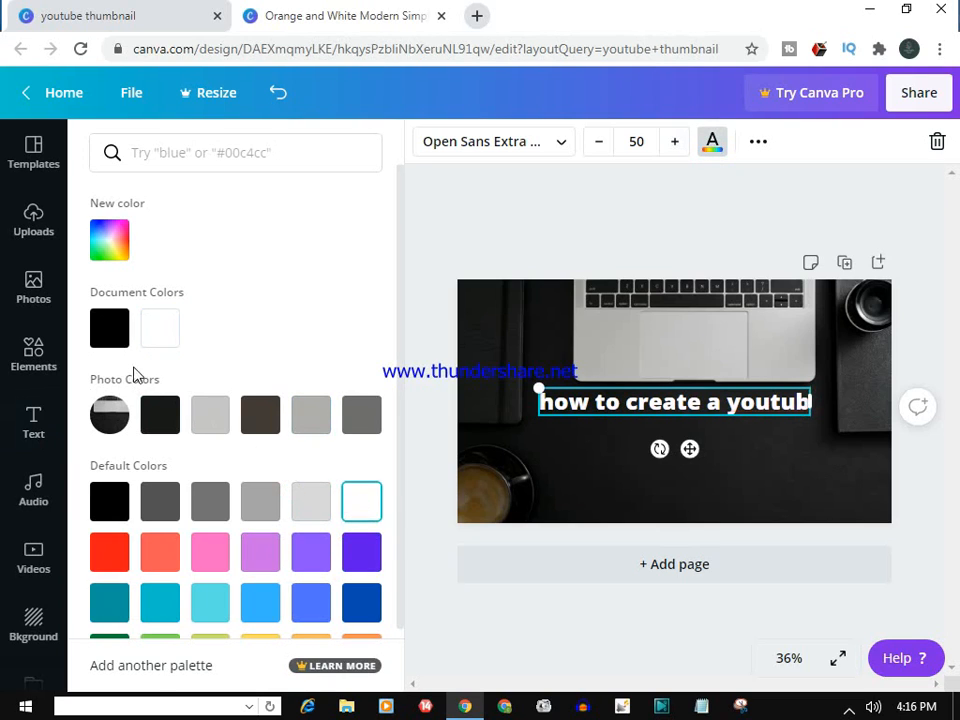
click(153, 328)
click(115, 245)
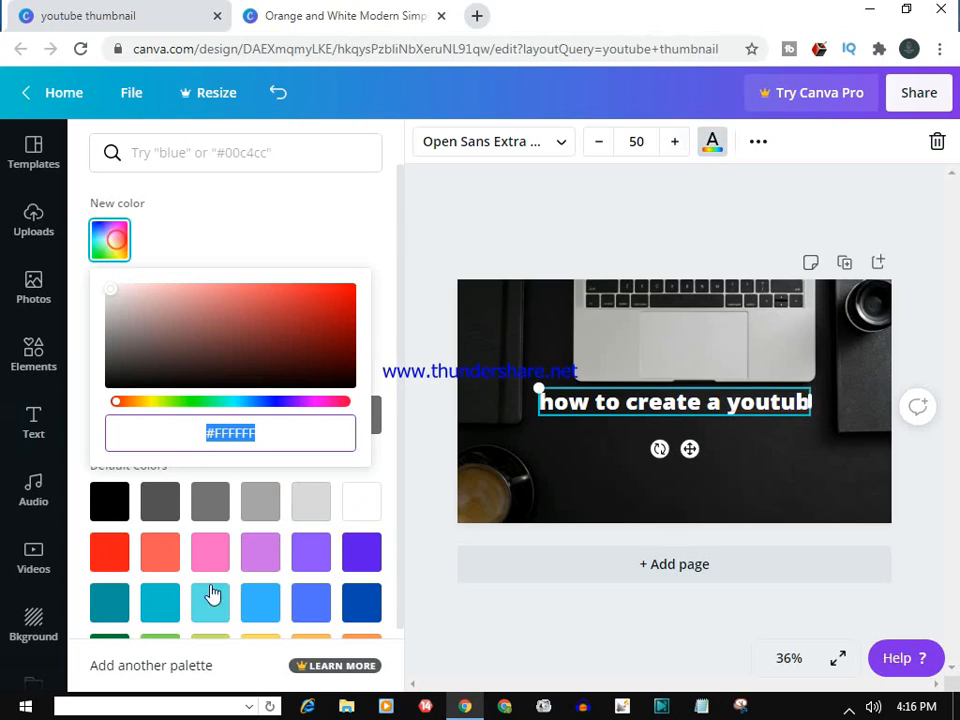
click(296, 306)
drag(225, 405, 262, 405)
drag(296, 306, 116, 302)
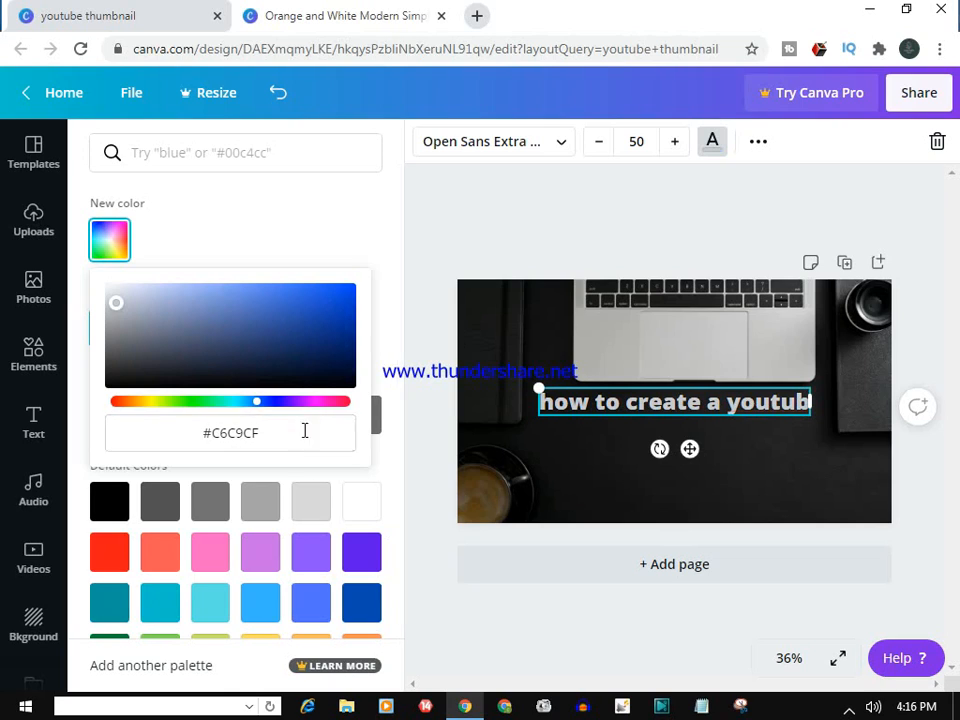
Step: Set the heading's text colour to white and move it slightly down and to the right on the thumbnail
click(347, 513)
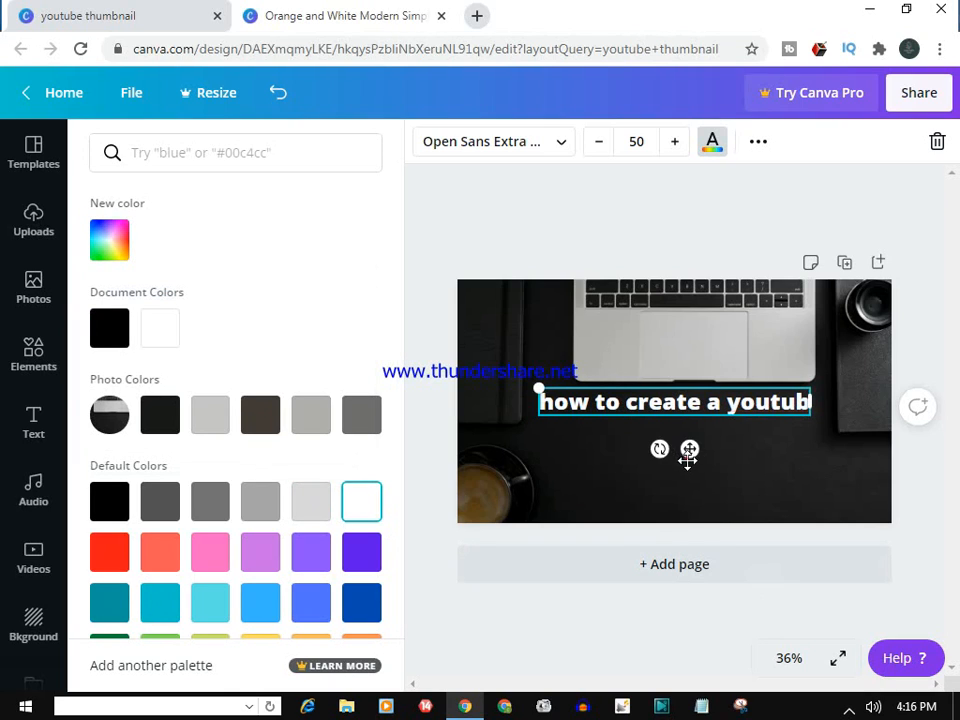
drag(687, 459, 722, 473)
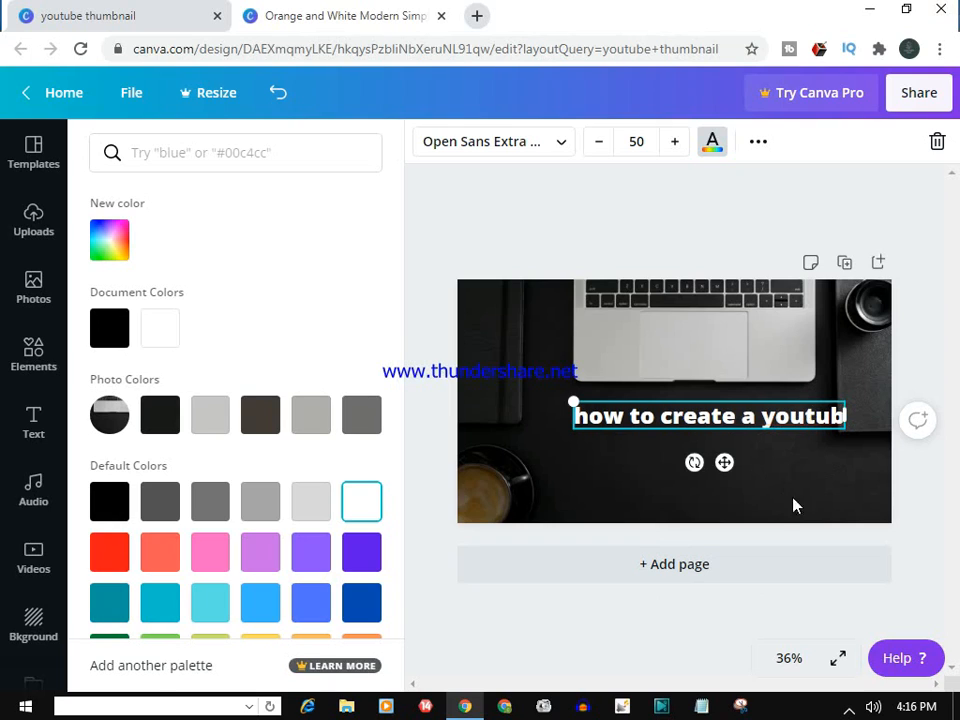
Step: Add a square shape and resize it into a wide, low bar behind the "how to create a youtub" heading
click(43, 372)
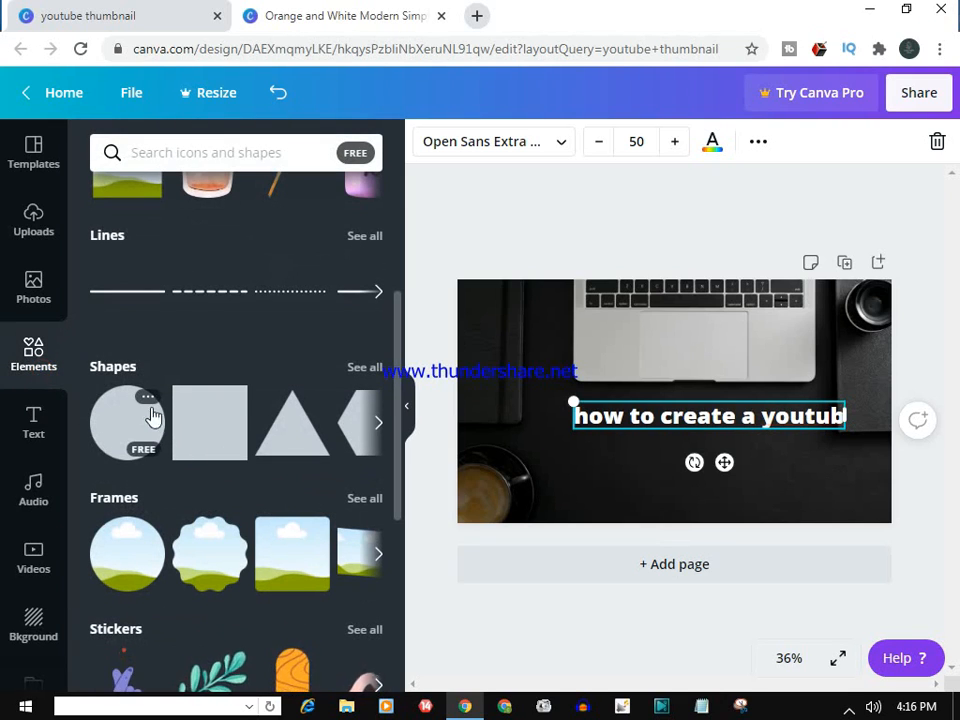
click(206, 418)
drag(678, 374, 644, 386)
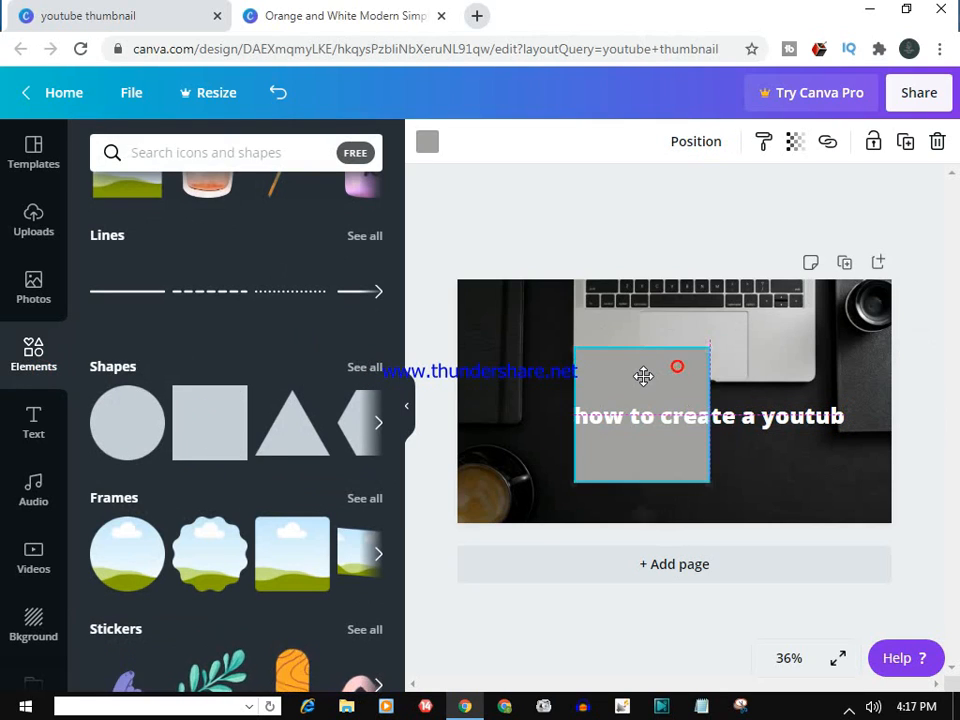
drag(709, 396, 891, 394)
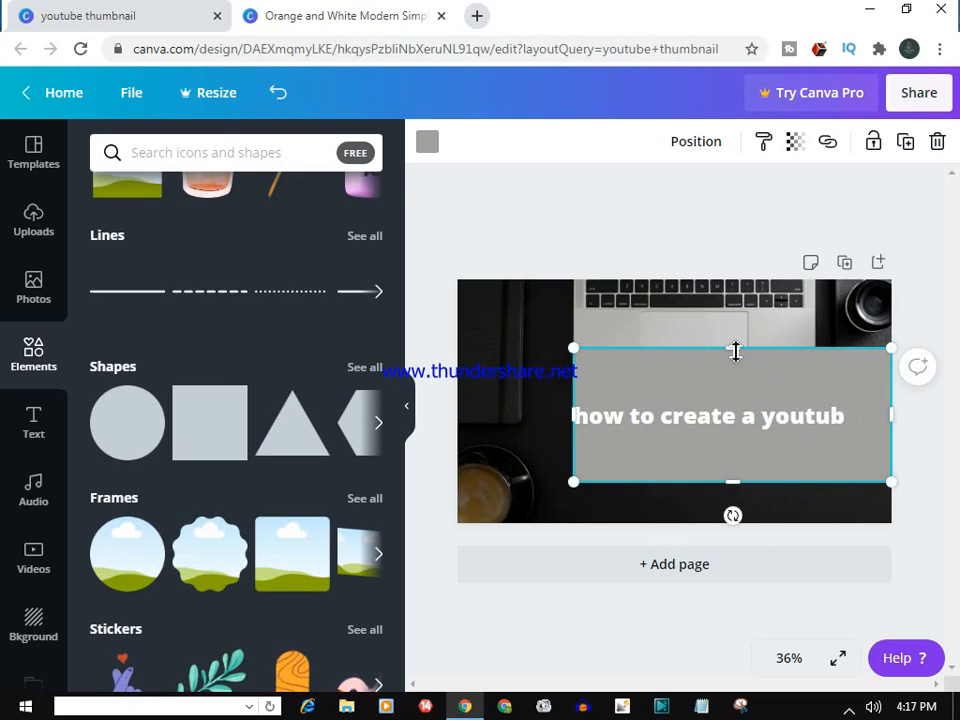
drag(735, 349, 734, 473)
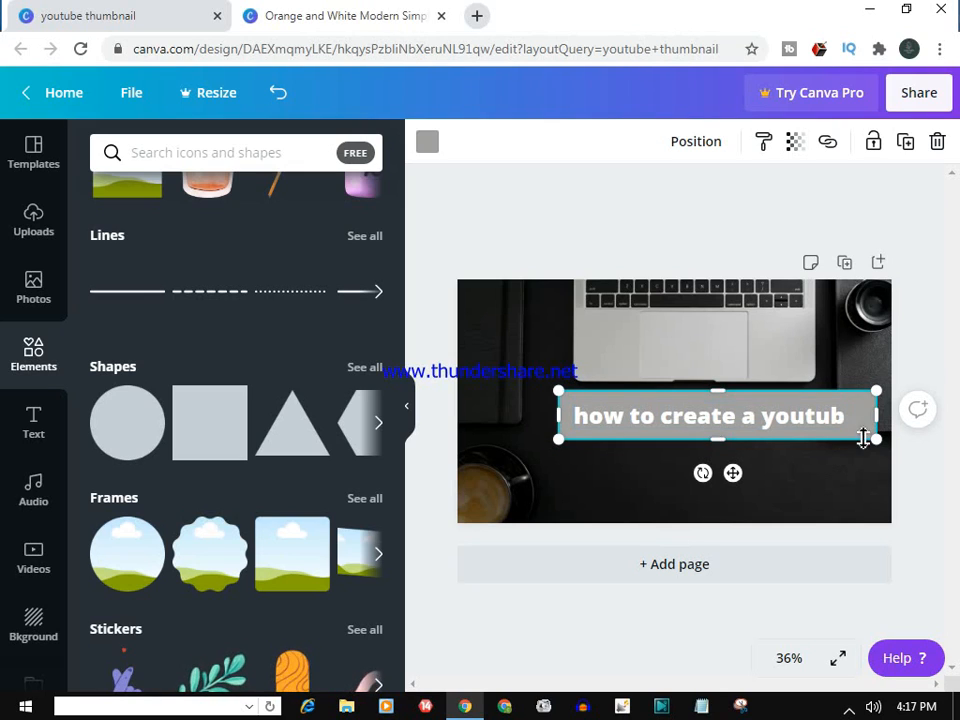
Step: Try blue and purple fills on the bar behind the heading, and settle on dark green
click(433, 146)
click(260, 600)
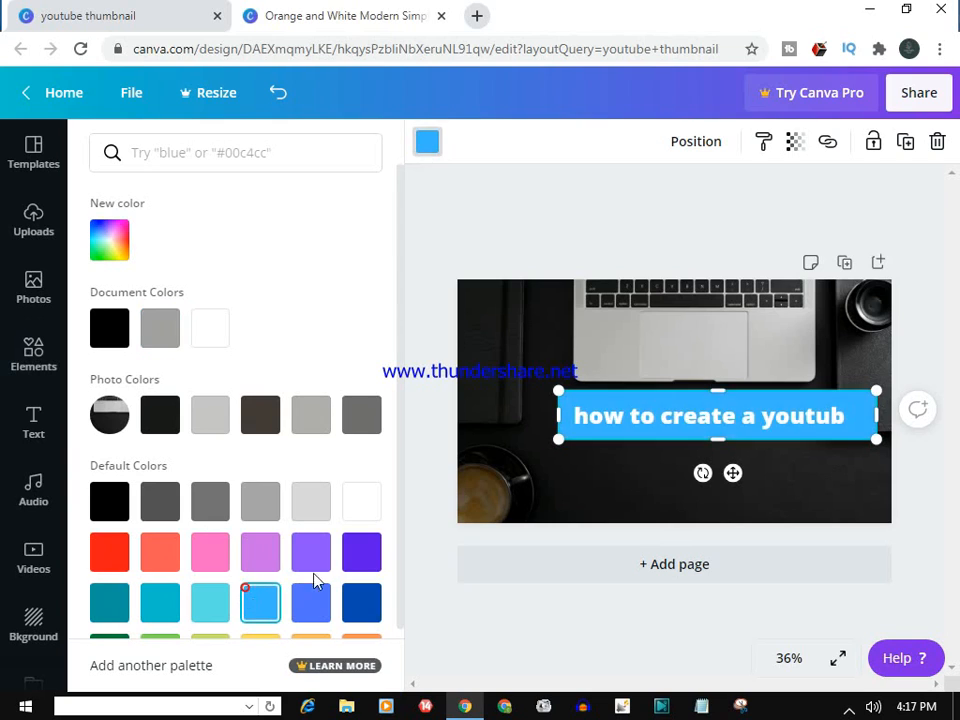
click(352, 566)
click(327, 560)
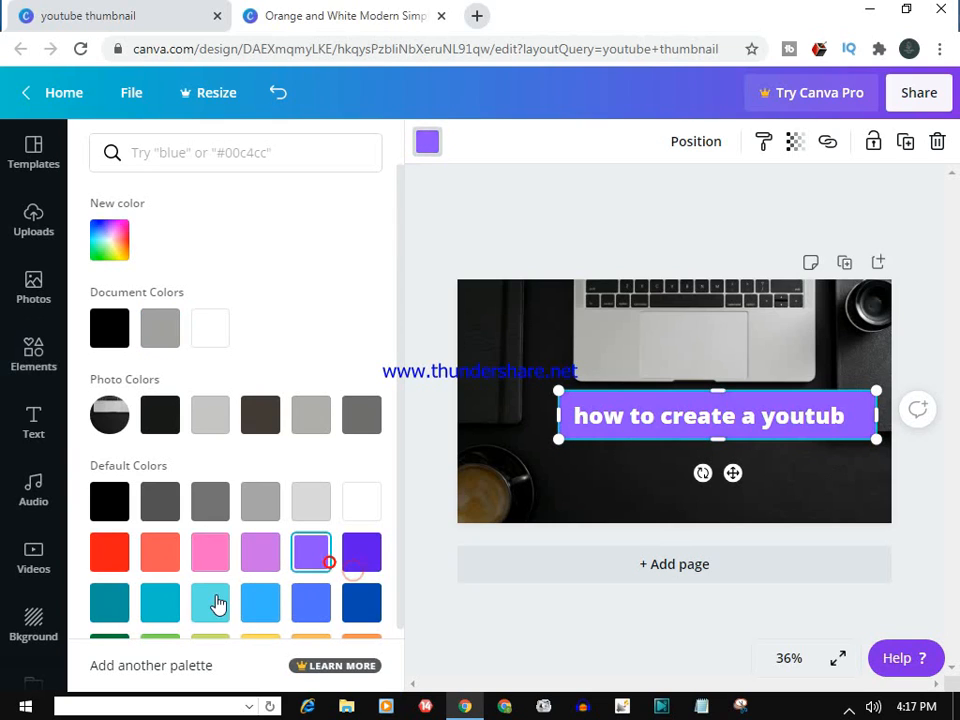
scroll(128, 612, down, 1)
click(118, 592)
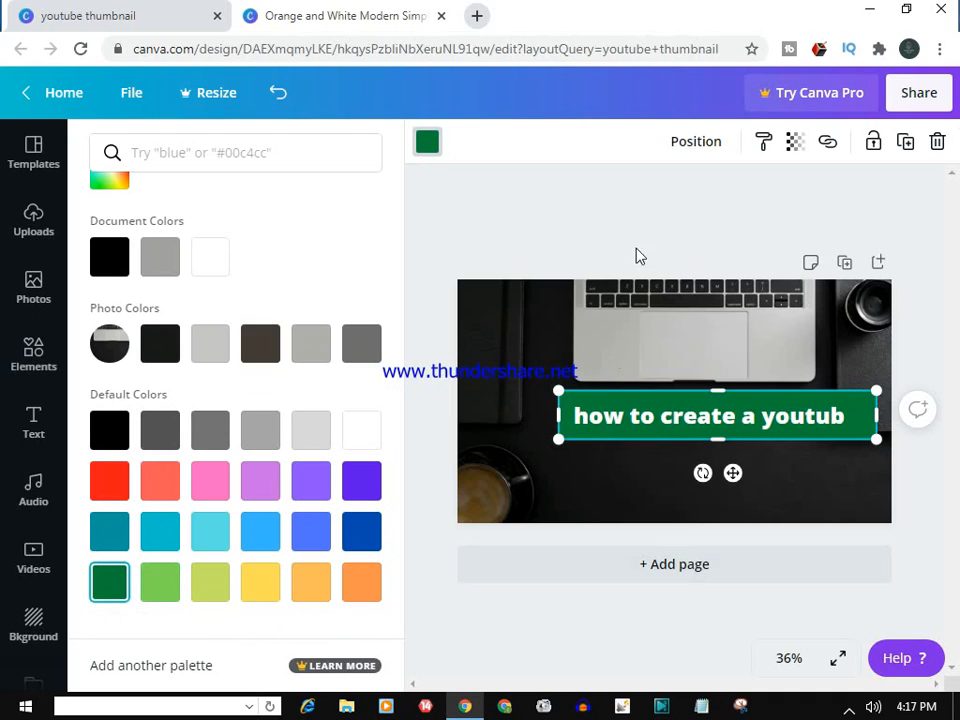
key(Escape)
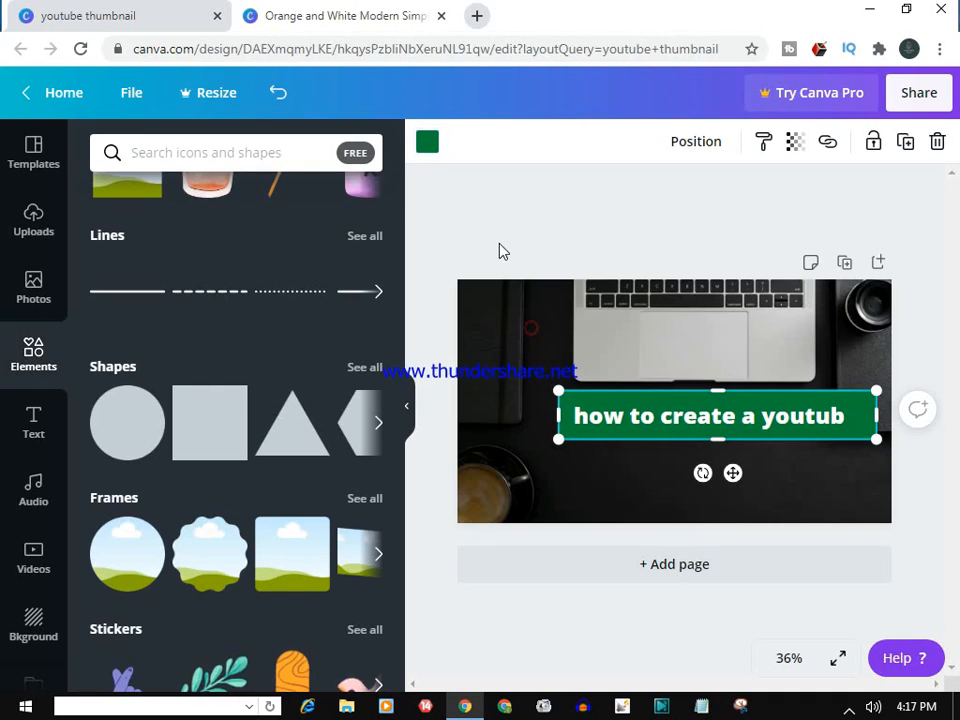
Step: Add the recently used square outline and stretch it into a green border around nearly the whole thumbnail
scroll(193, 385, down, 2)
scroll(193, 385, up, 2)
scroll(194, 390, up, 3)
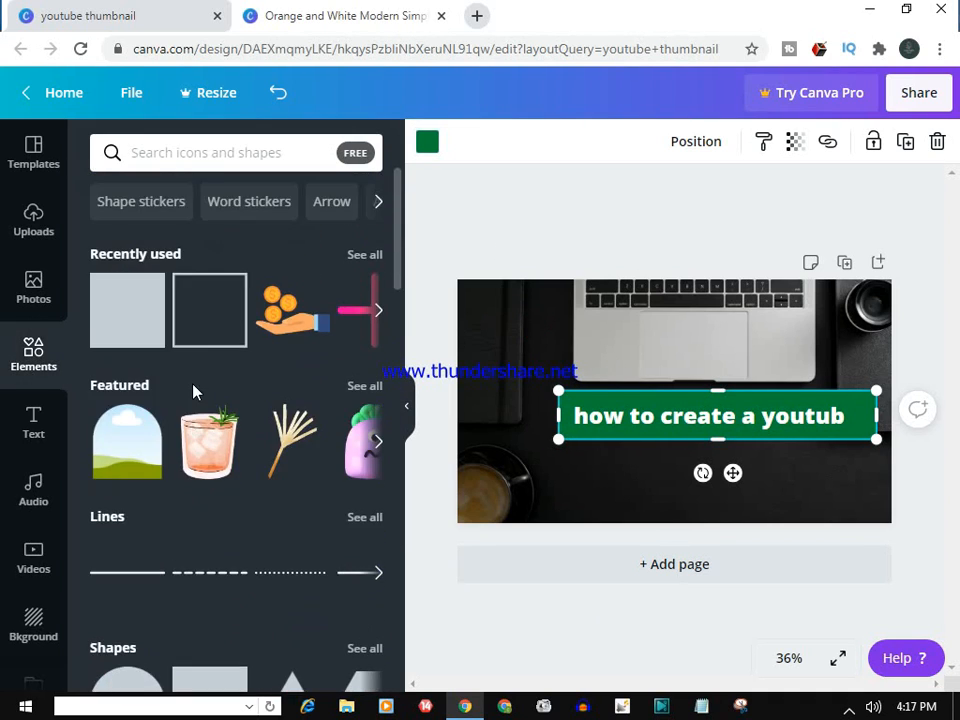
click(219, 311)
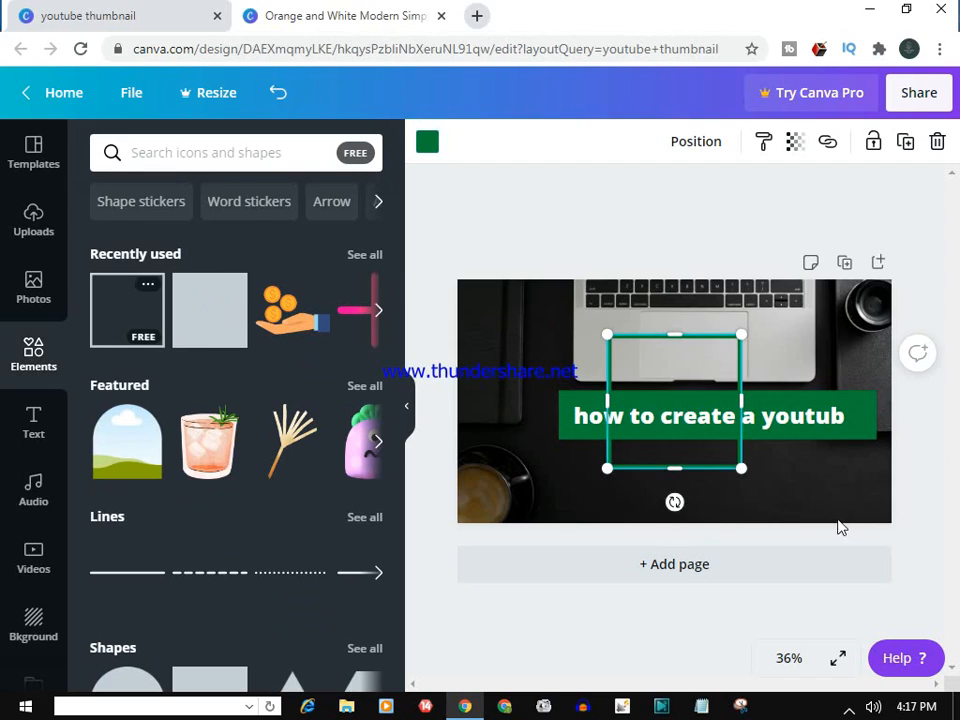
drag(745, 471, 900, 433)
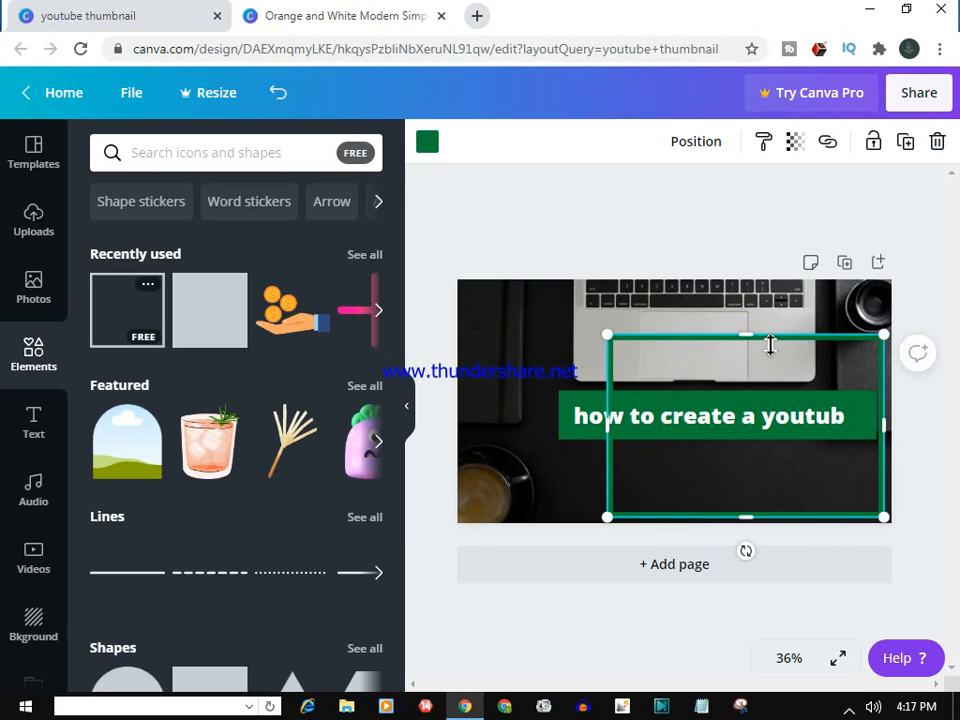
drag(749, 298, 745, 280)
drag(612, 400, 458, 401)
drag(669, 517, 672, 521)
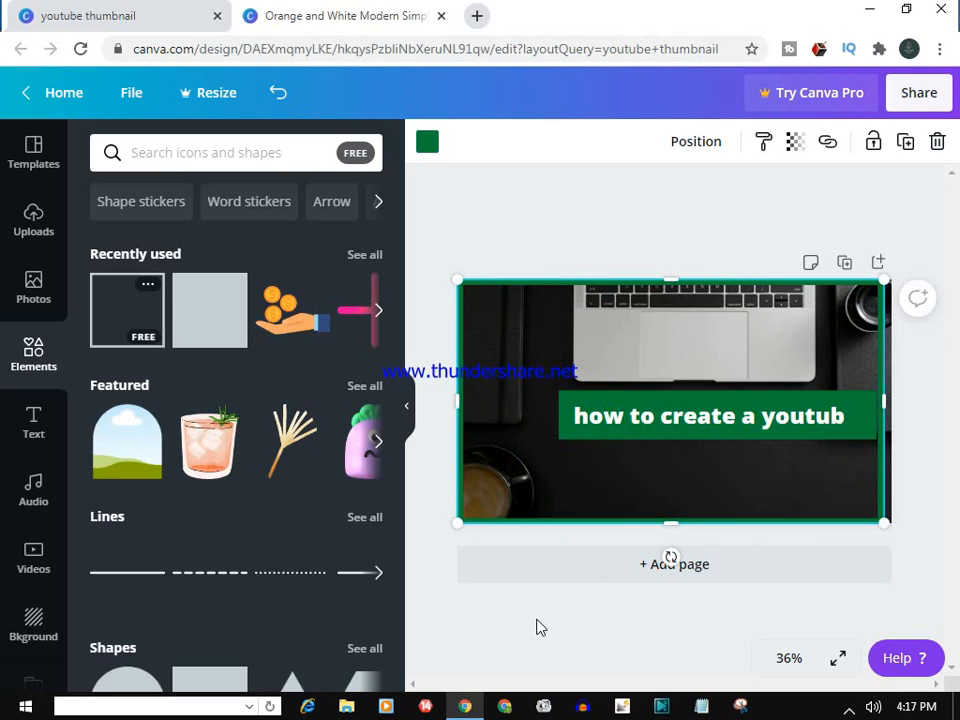
Step: Add the seated doctor illustration from the Coronavirus collection, enlarge it and place it in the thumbnail's upper-left area
scroll(124, 489, down, 15)
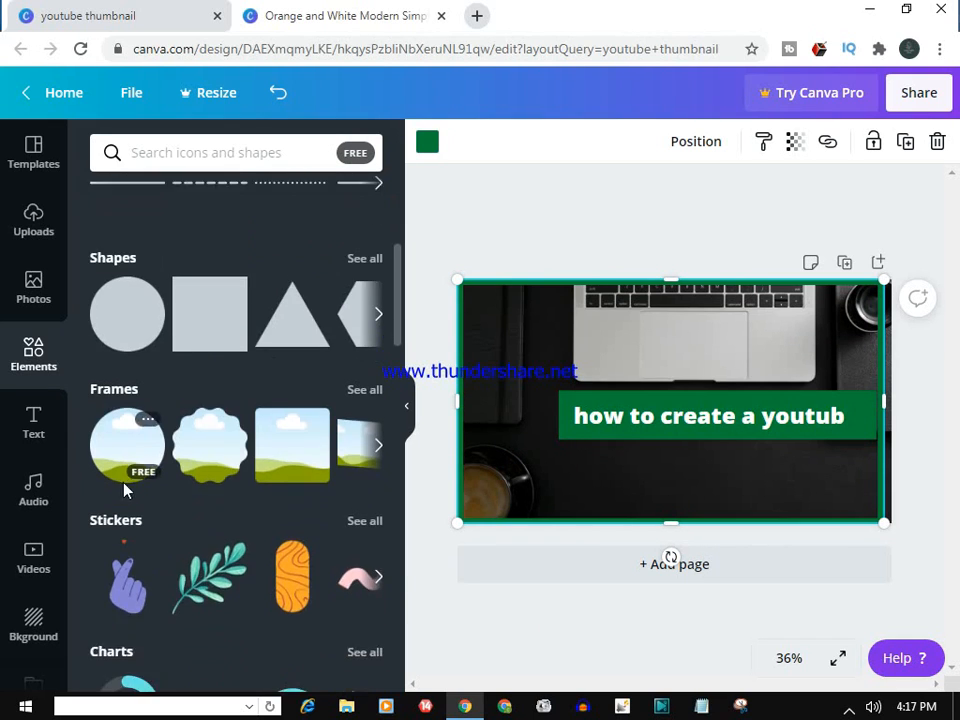
scroll(205, 400, up, 2)
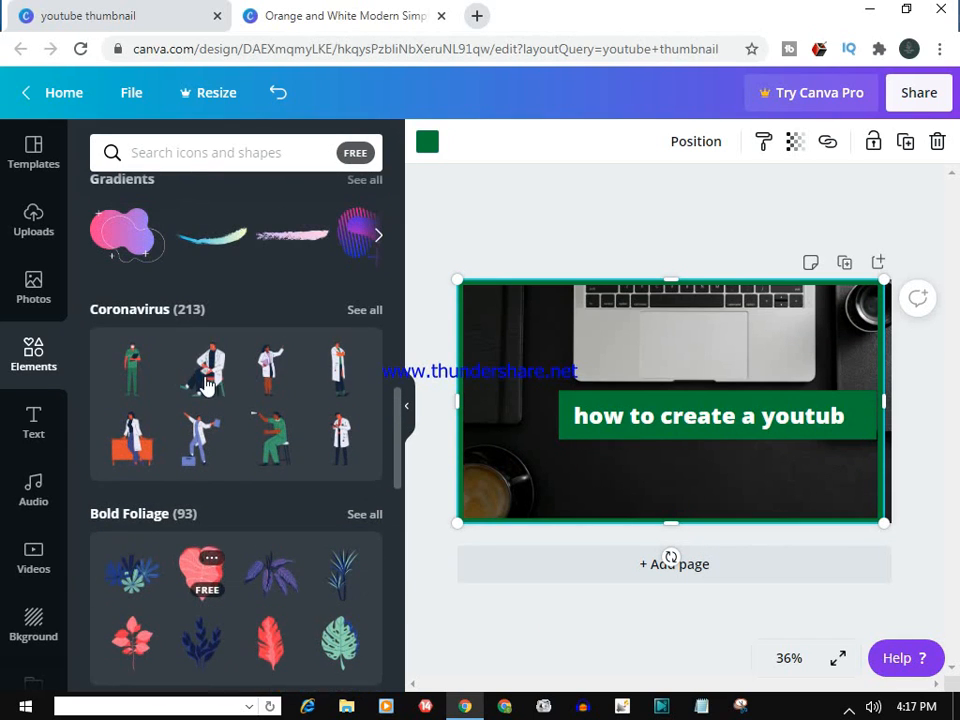
click(218, 383)
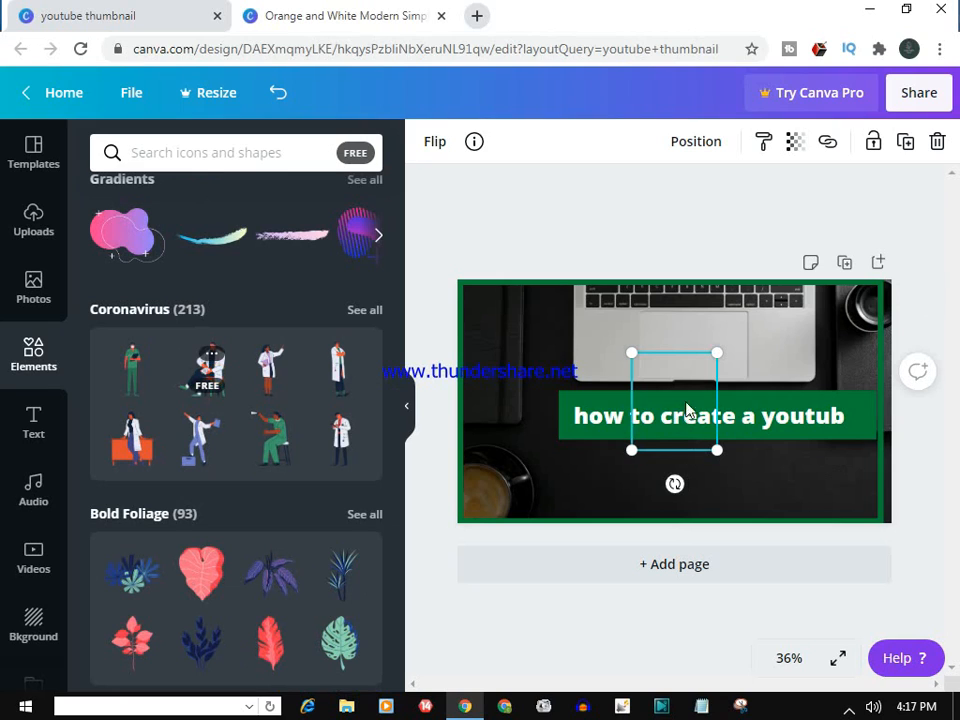
drag(628, 371, 518, 334)
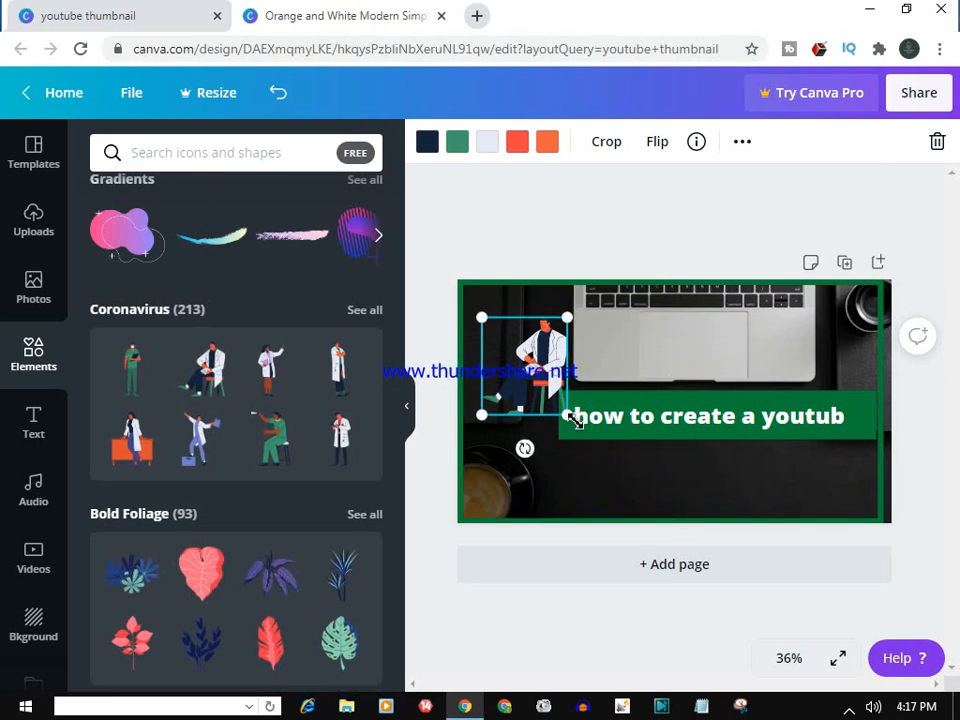
drag(570, 416, 609, 494)
drag(524, 374, 512, 340)
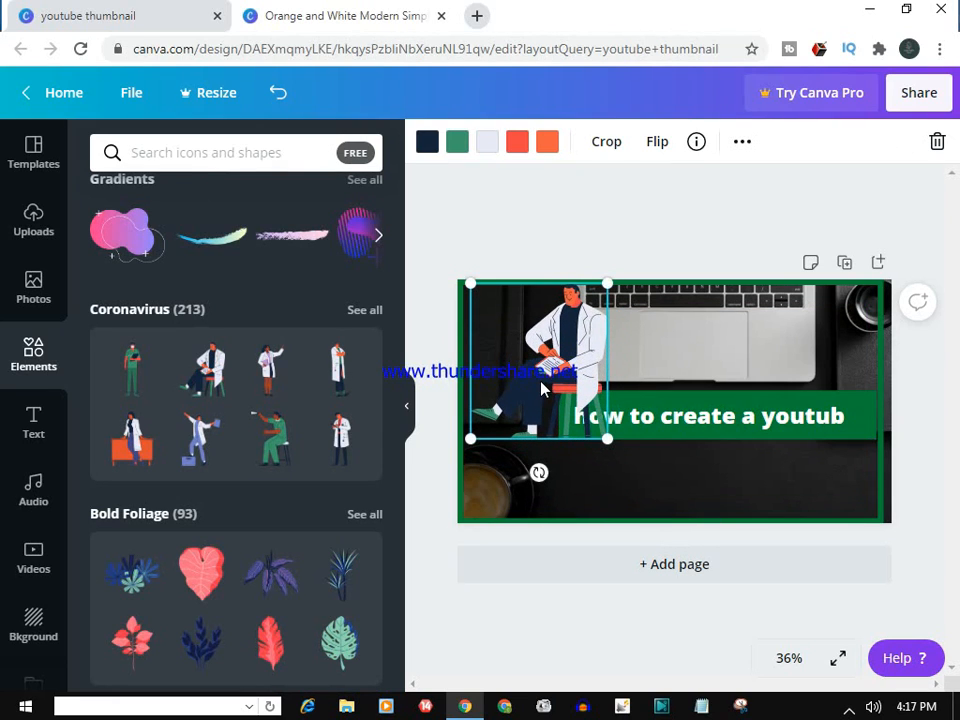
scroll(296, 527, down, 3)
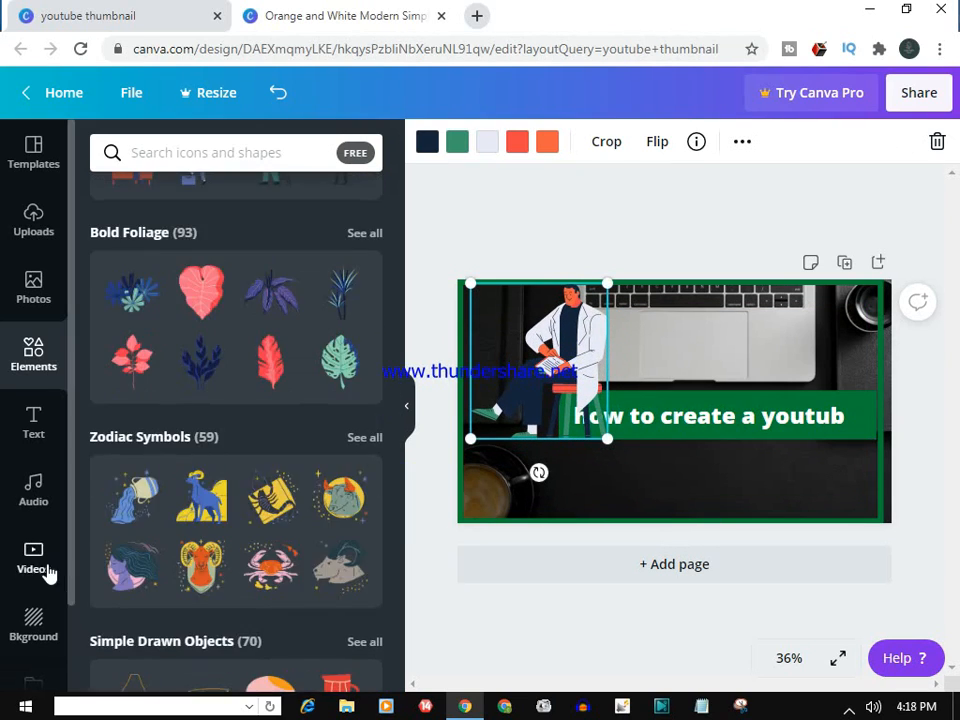
click(46, 508)
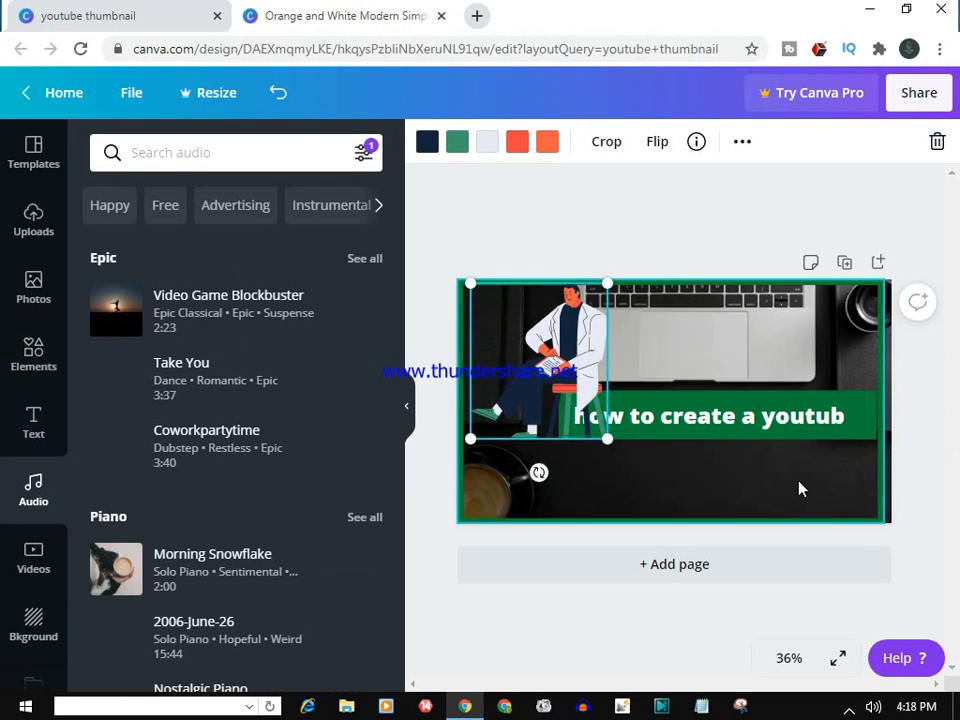
click(17, 572)
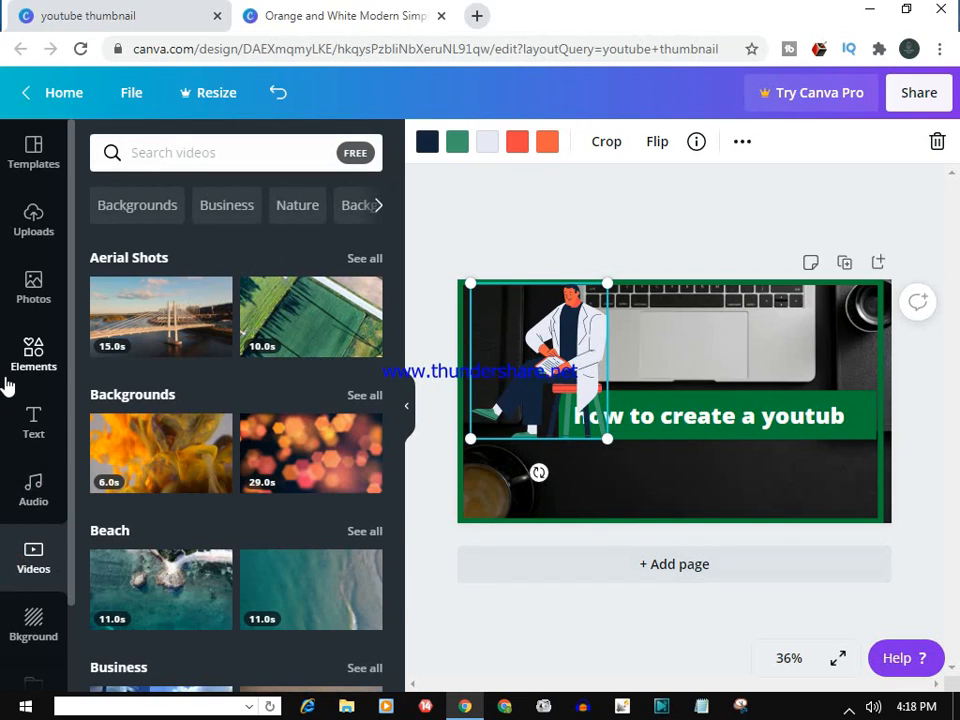
click(38, 172)
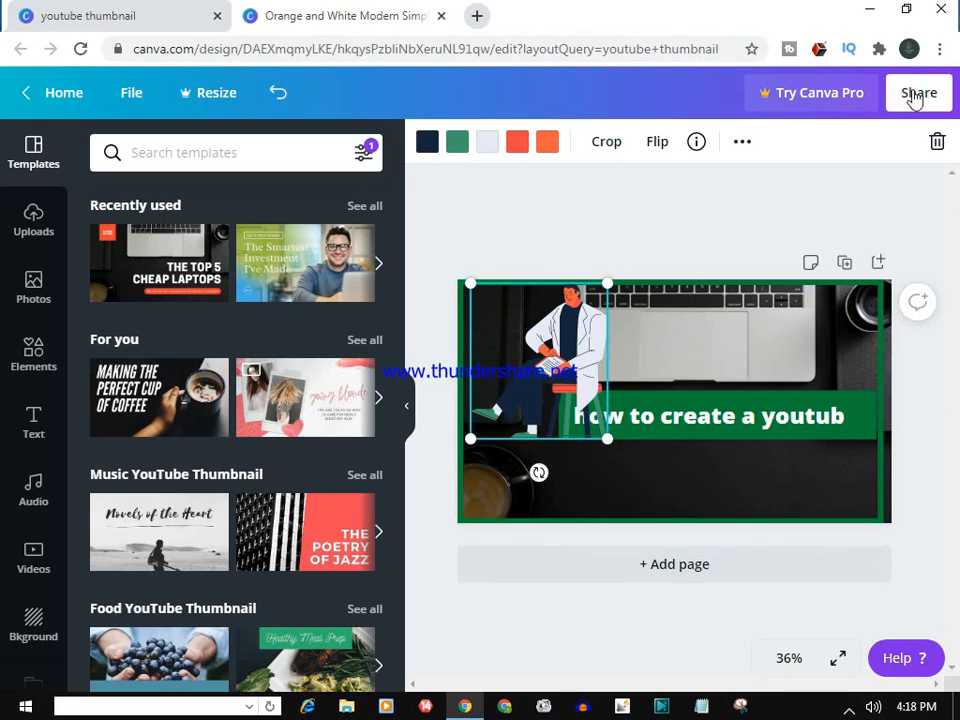
click(840, 188)
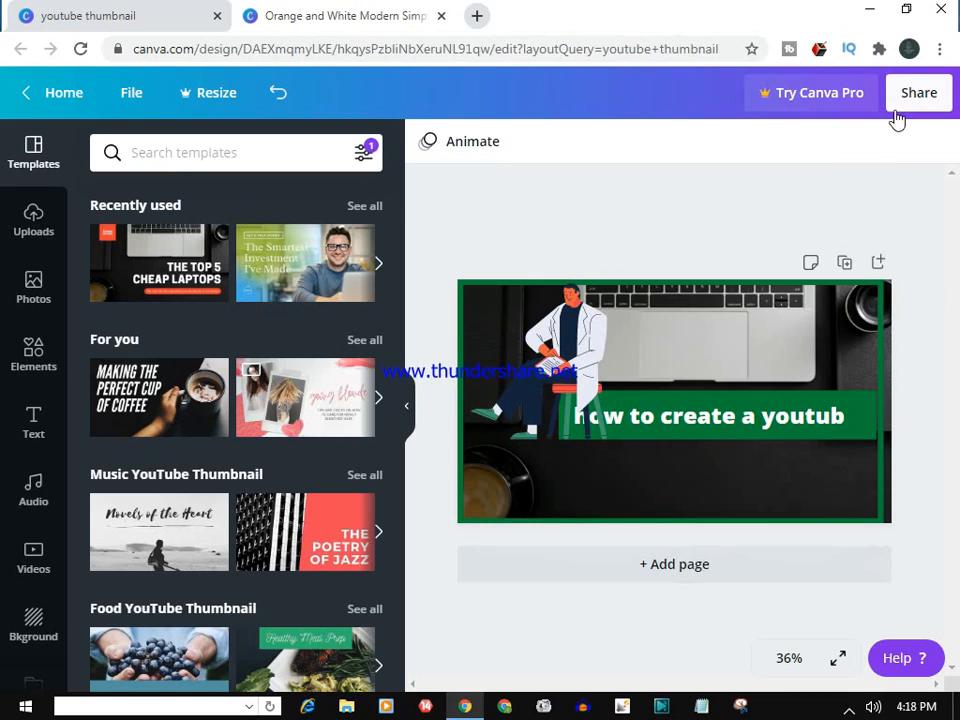
Step: Delete the seated doctor illustration from the thumbnail
click(567, 383)
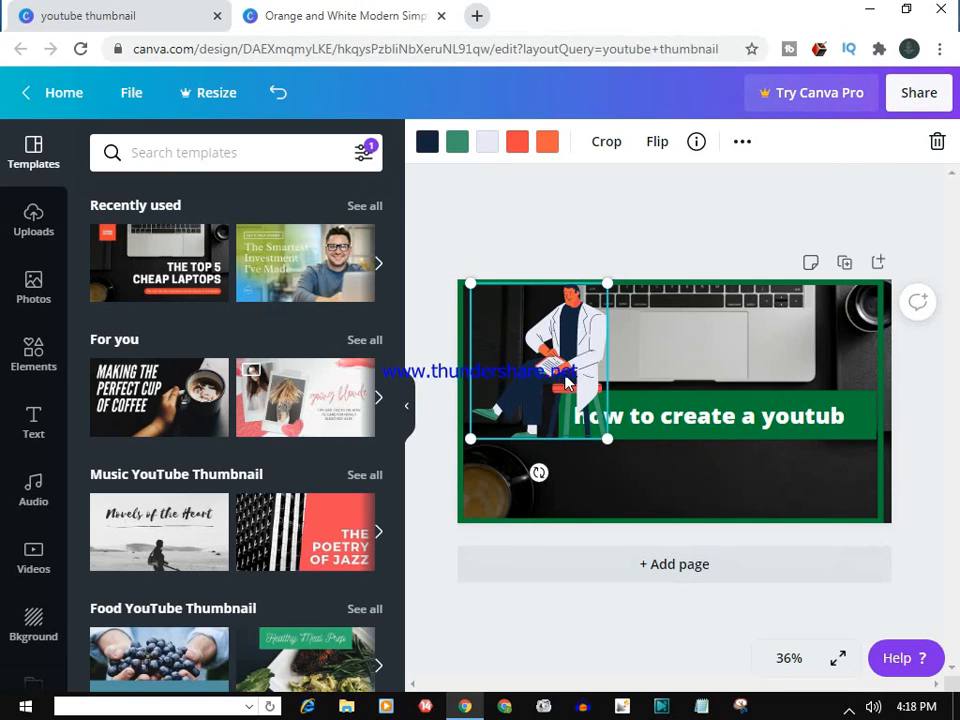
right_click(567, 383)
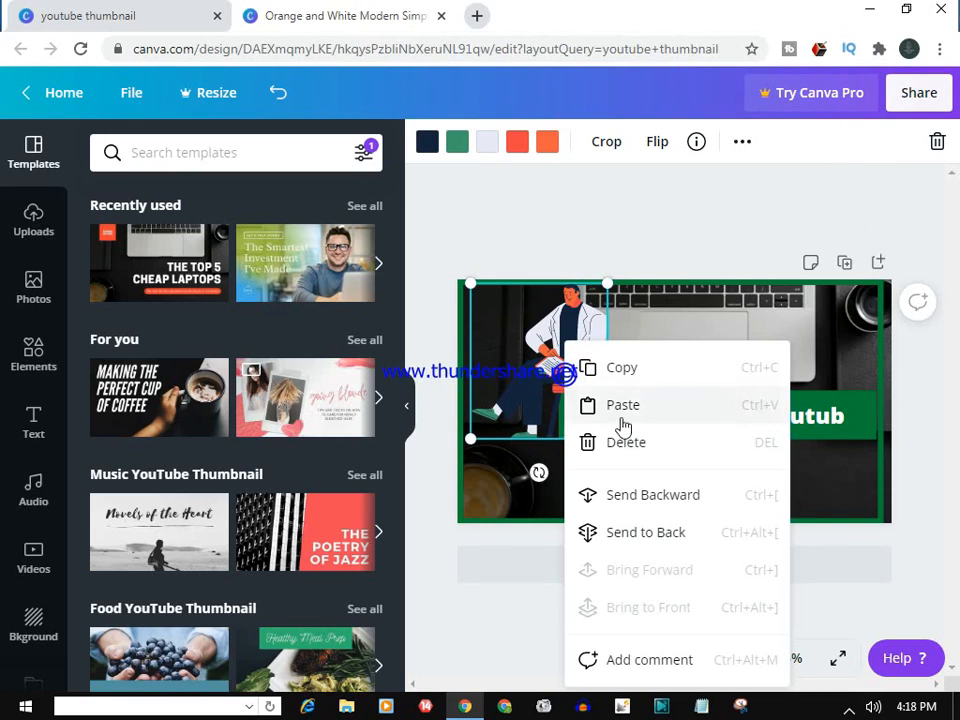
click(624, 441)
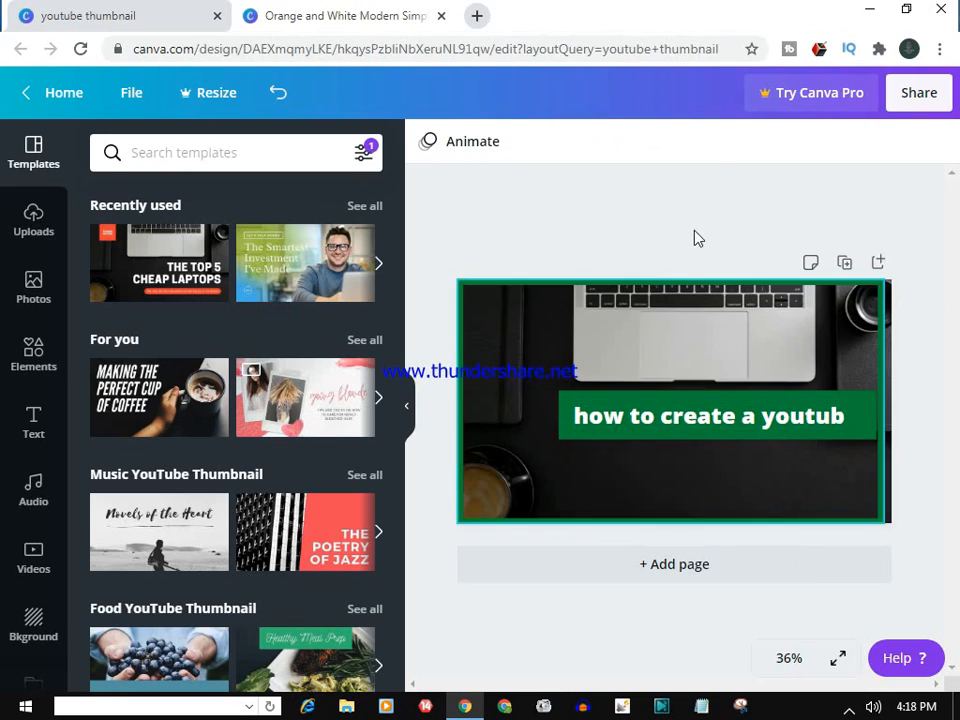
click(866, 153)
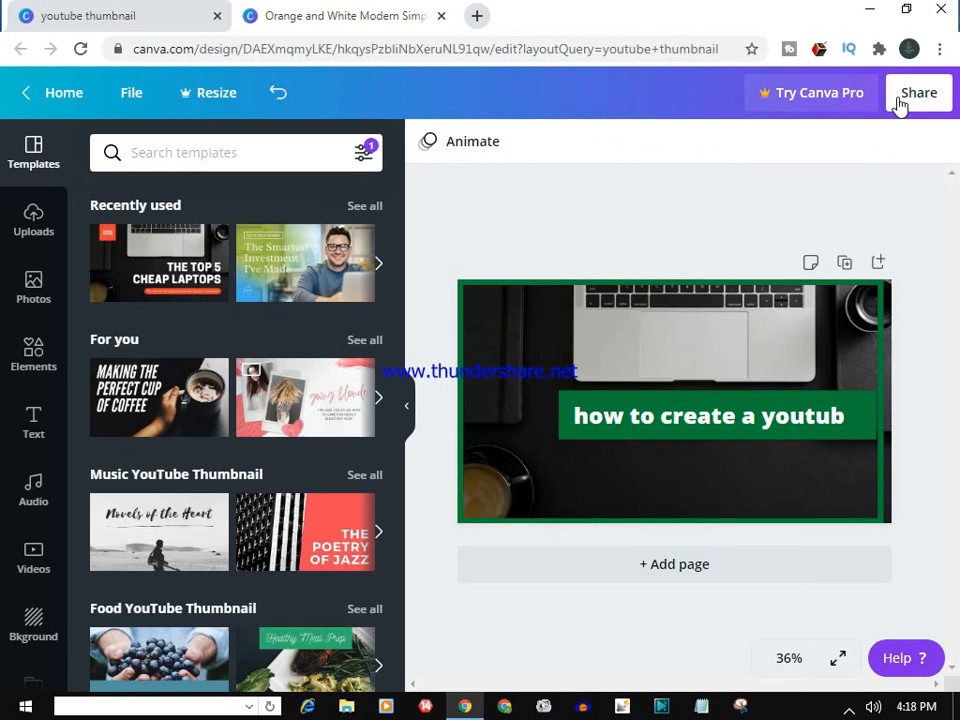
Step: Download the finished thumbnail as a PNG and dismiss the Content Planner offer
click(916, 94)
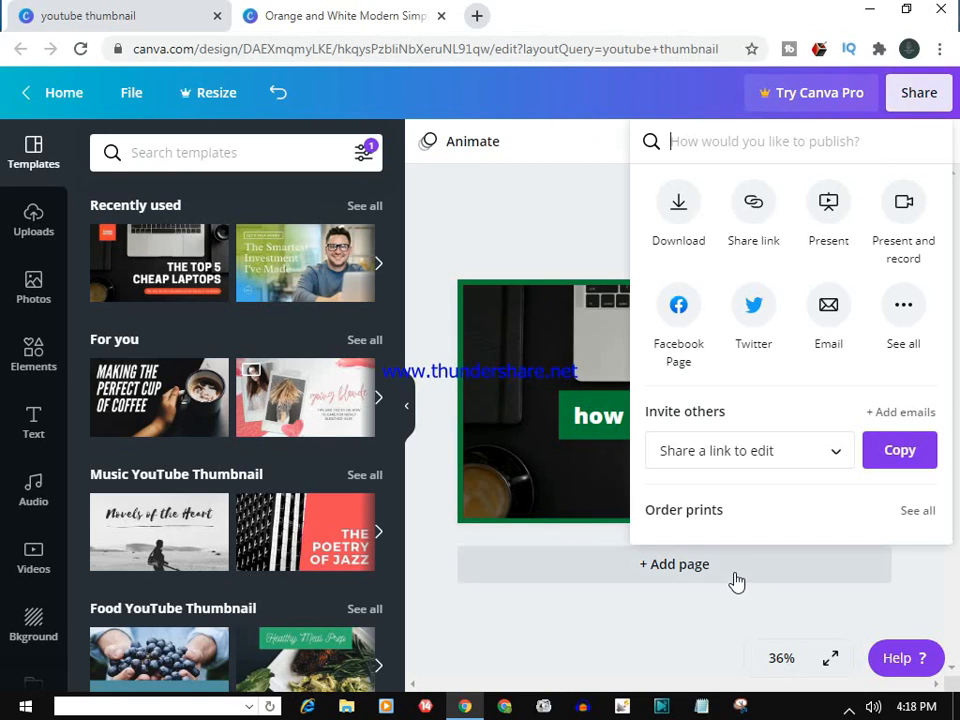
click(690, 204)
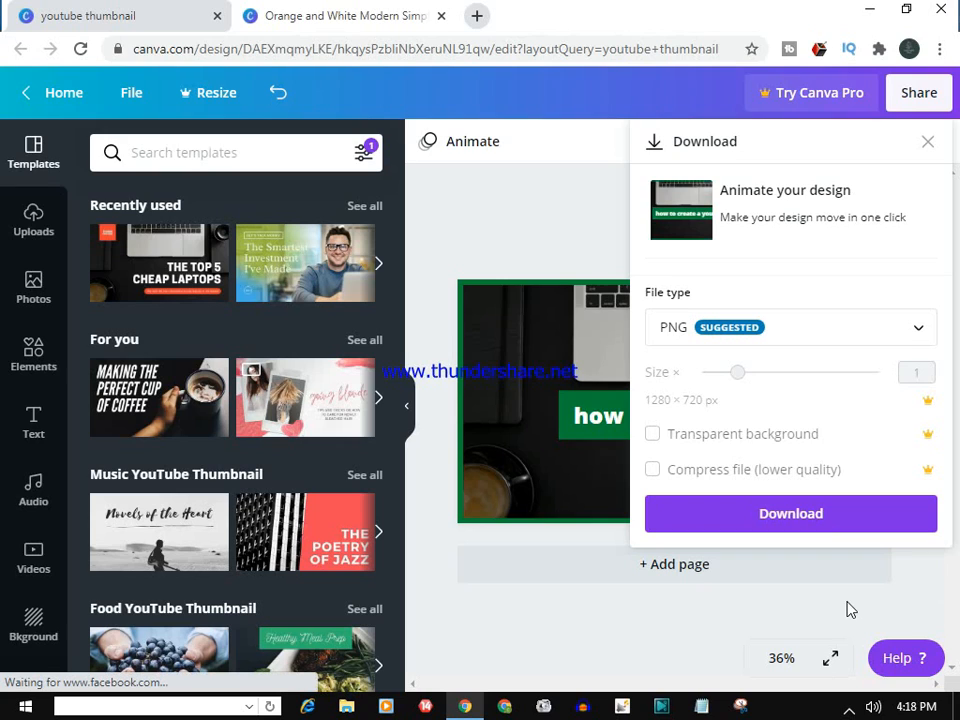
click(791, 528)
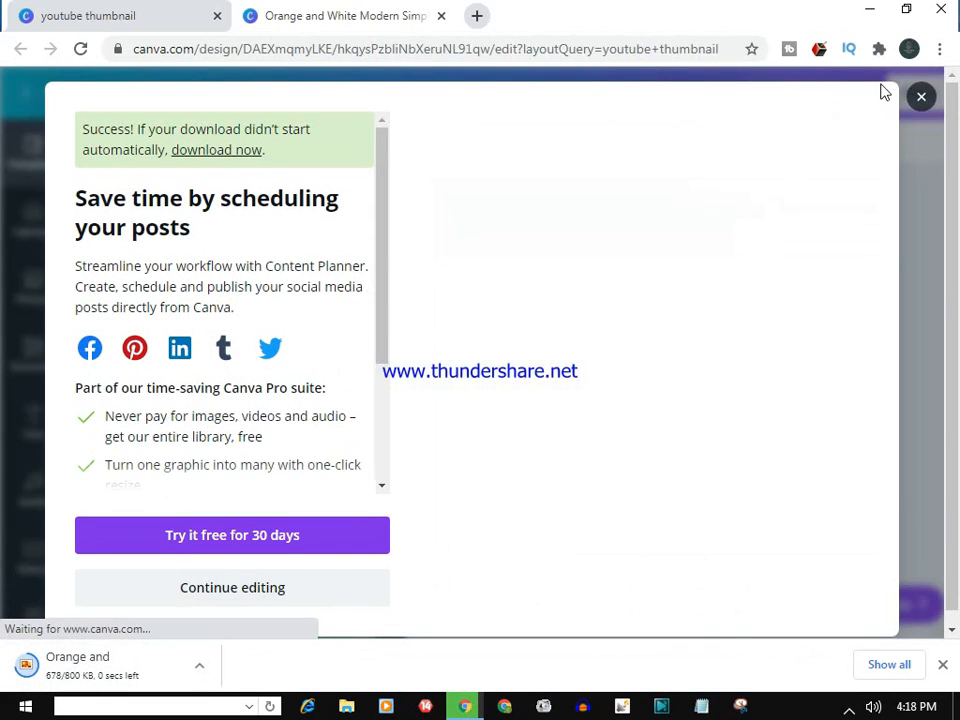
click(921, 96)
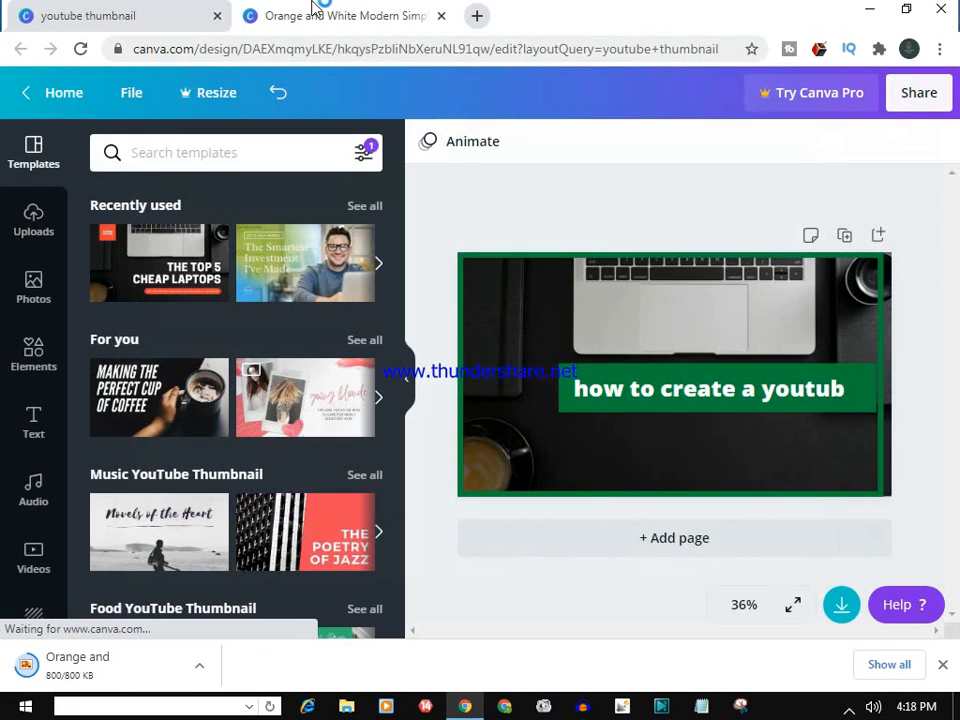